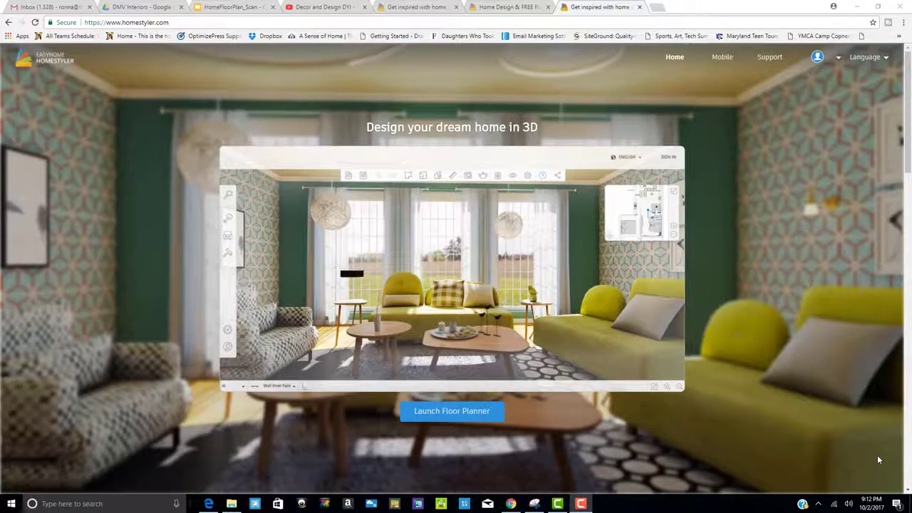
- Switch to the Homestyler home page and start signing up for a new account
left_click(403, 9)
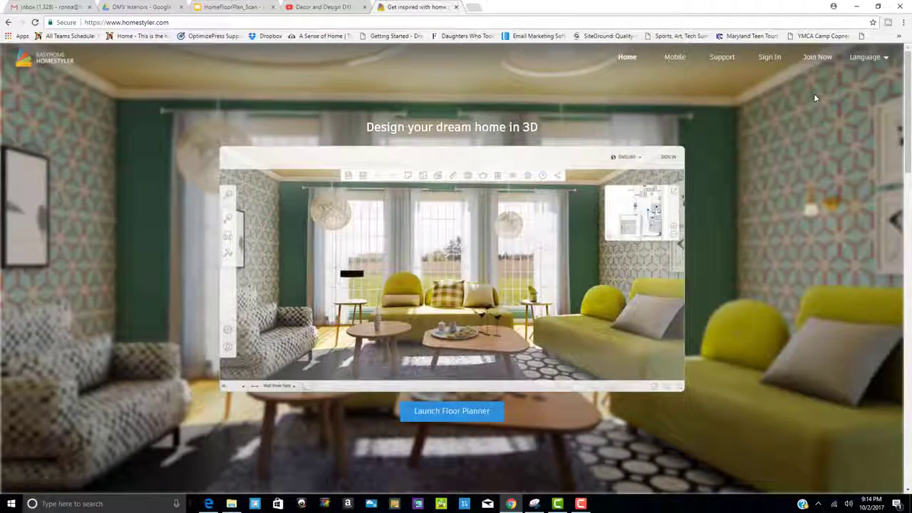
left_click(817, 59)
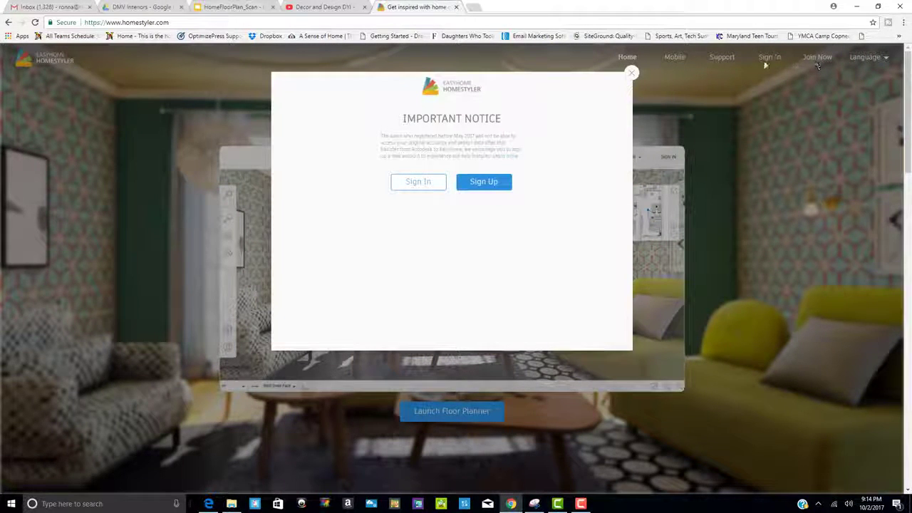
left_click(482, 184)
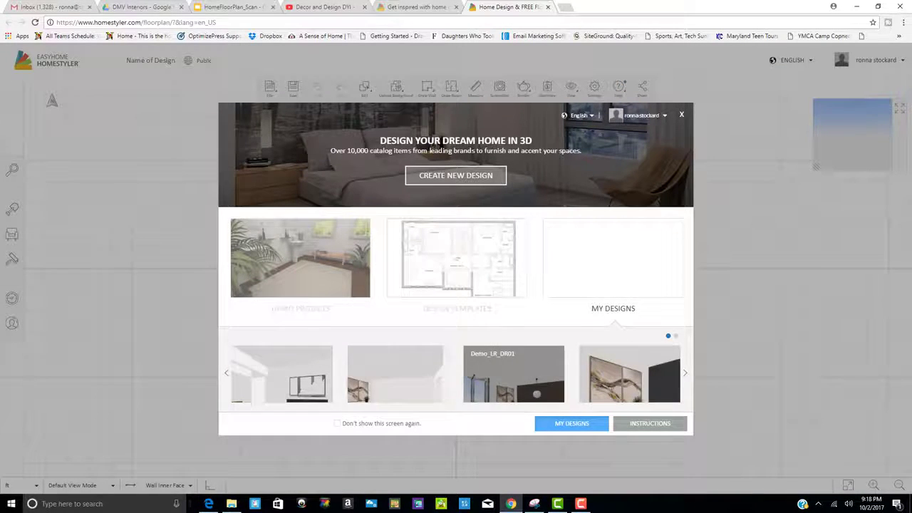
- Open the saved Demo_Empty_Video design and enlarge its 3D preview beside the floor plan
left_click(382, 382)
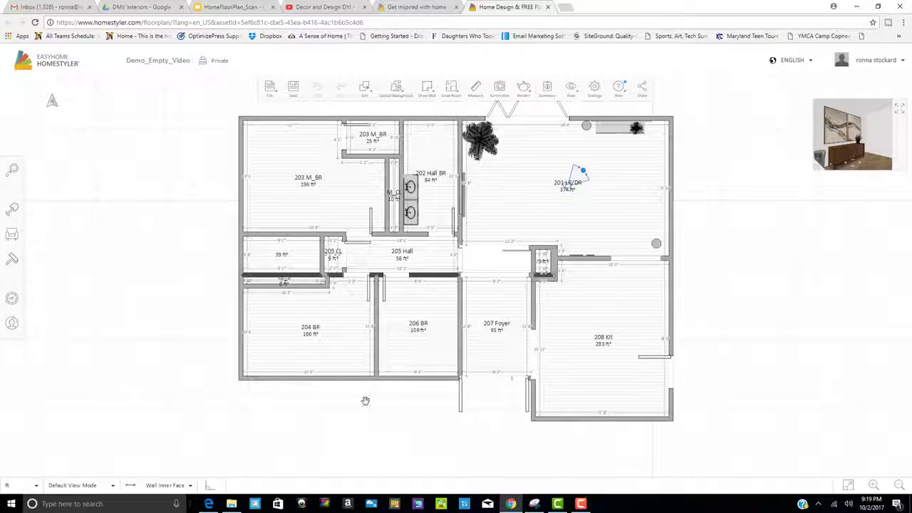
left_click_drag(365, 401, 243, 428)
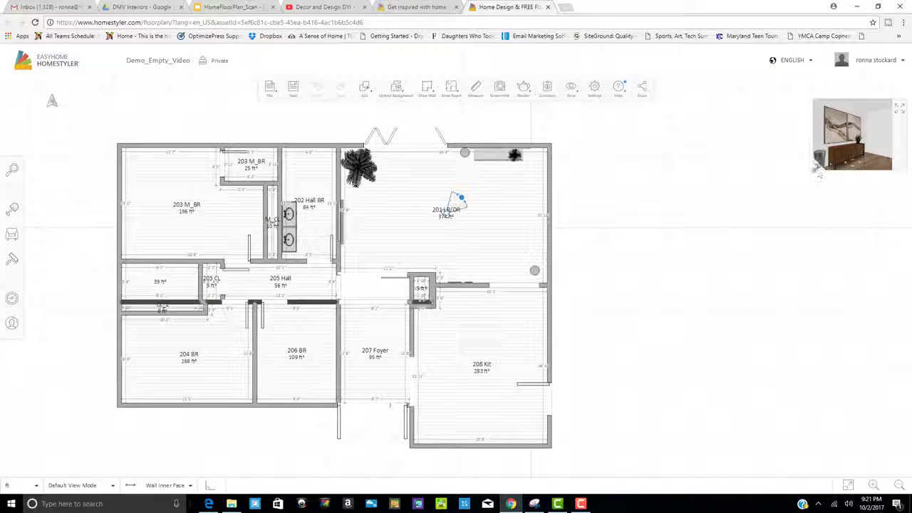
left_click_drag(812, 170, 579, 460)
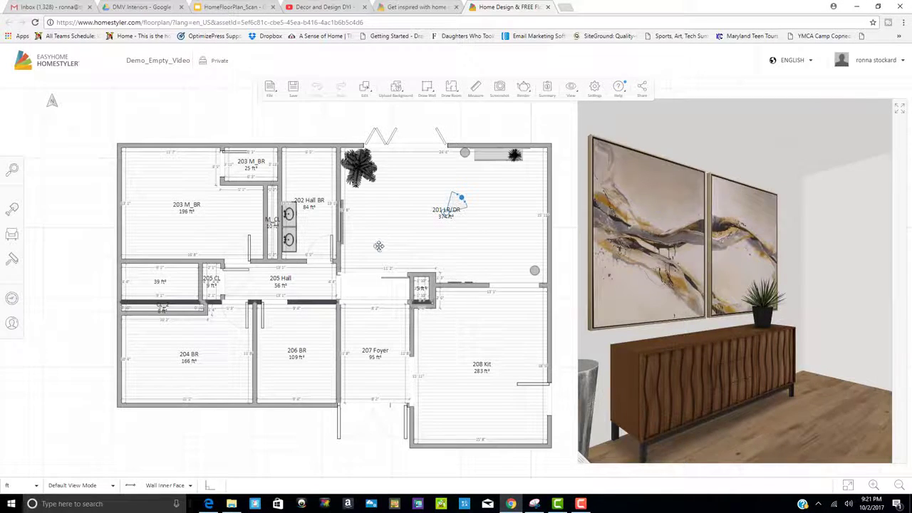
- Place the camera in room 201 LR/DR near the hall opening, aim it toward the folding door and sideboard, and shrink the 3D preview
left_click(382, 243)
left_click_drag(365, 254, 363, 269)
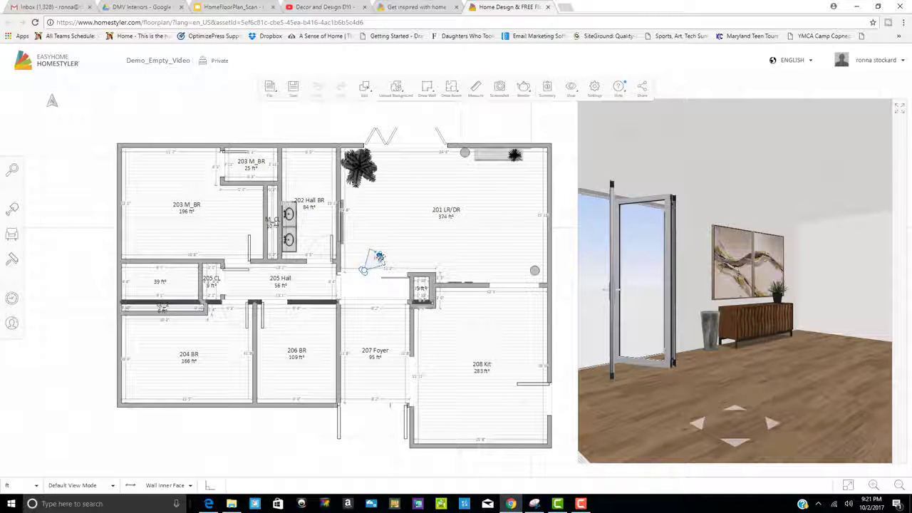
mouse_move(380, 255)
left_mouse_down()
mouse_move(372, 251)
mouse_move(385, 260)
left_mouse_up()
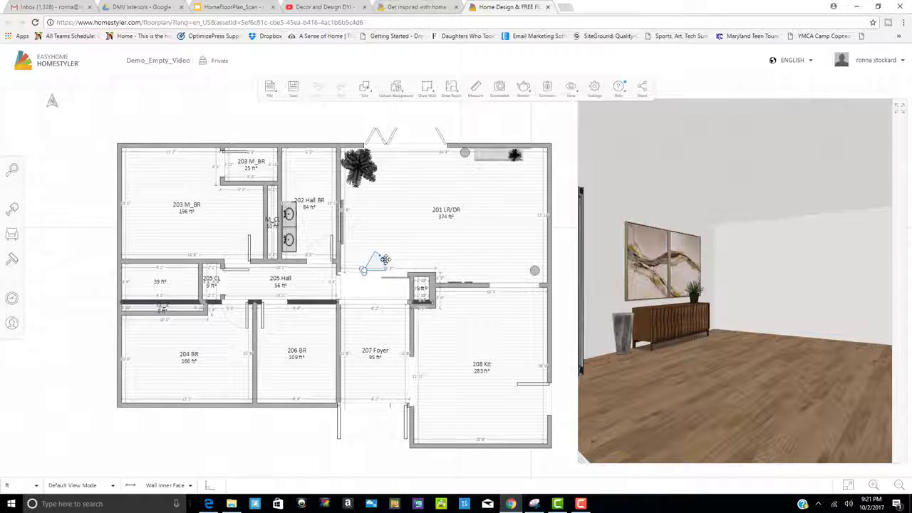
left_click_drag(385, 259, 384, 257)
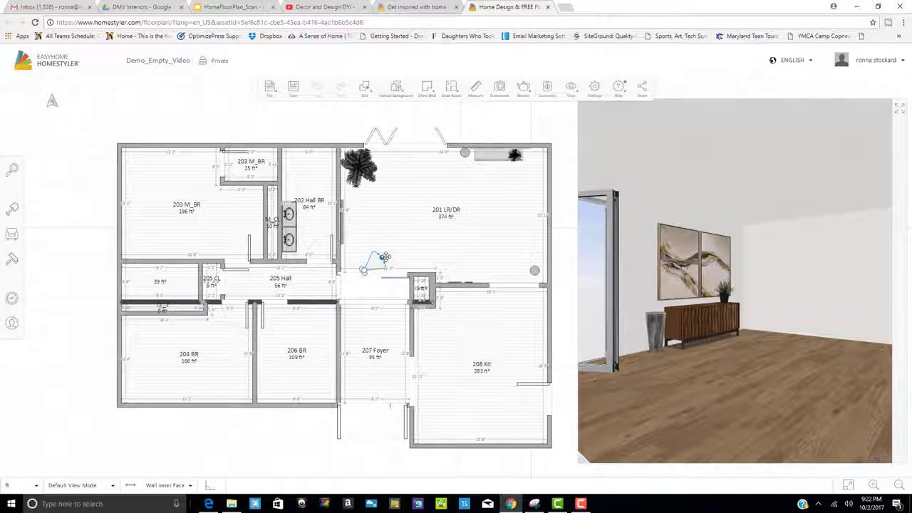
left_click_drag(385, 256, 362, 247)
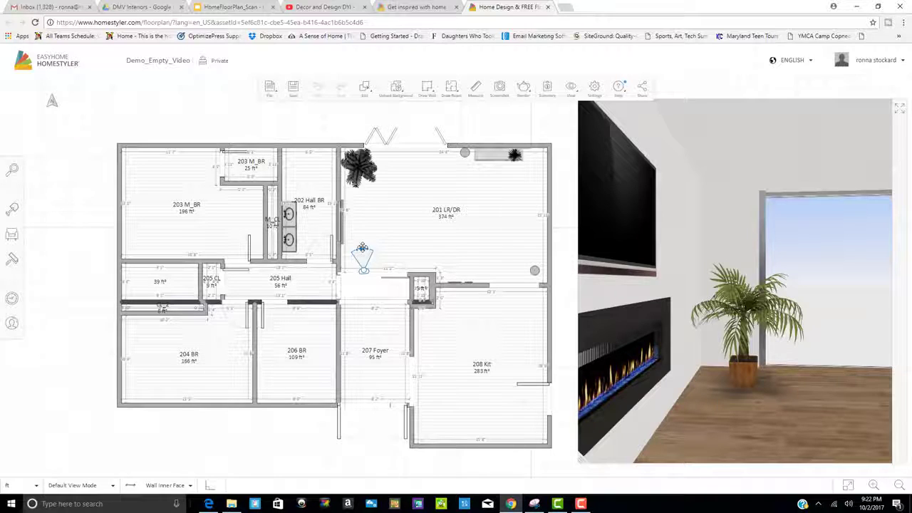
left_click_drag(362, 247, 387, 253)
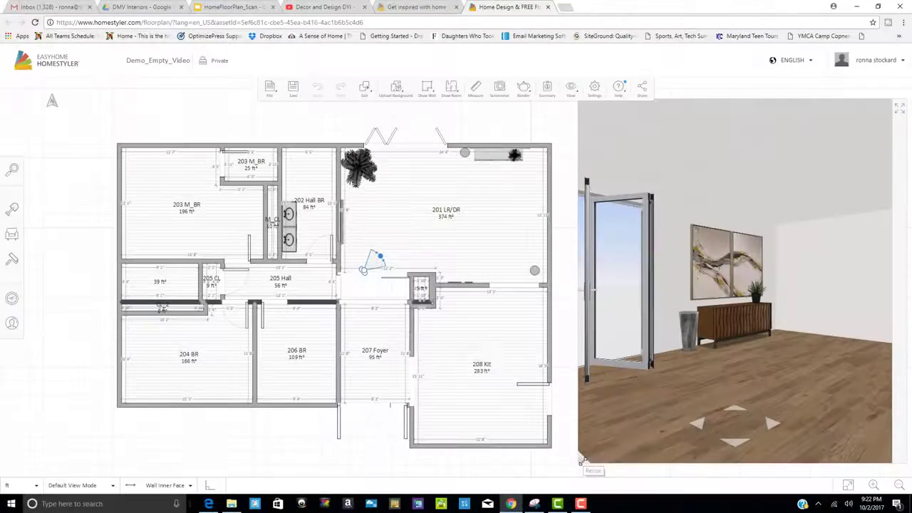
left_click_drag(647, 386, 798, 205)
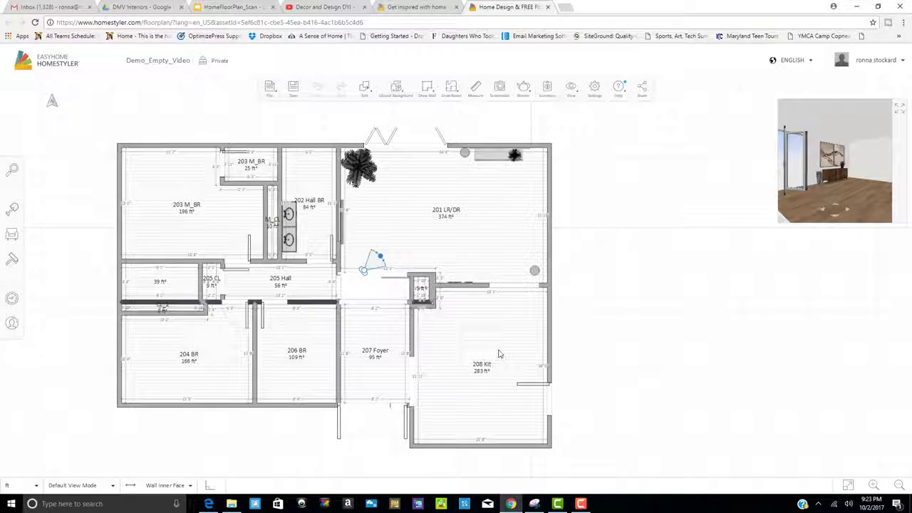
- Look and walk around the living room in the full-size 3D view, and return to the 2D floor plan
left_click(901, 110)
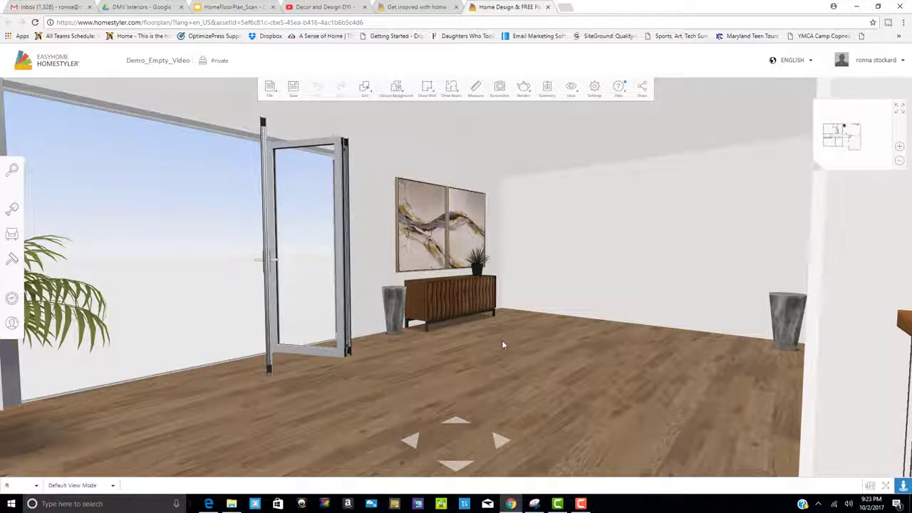
left_click_drag(502, 341, 540, 338)
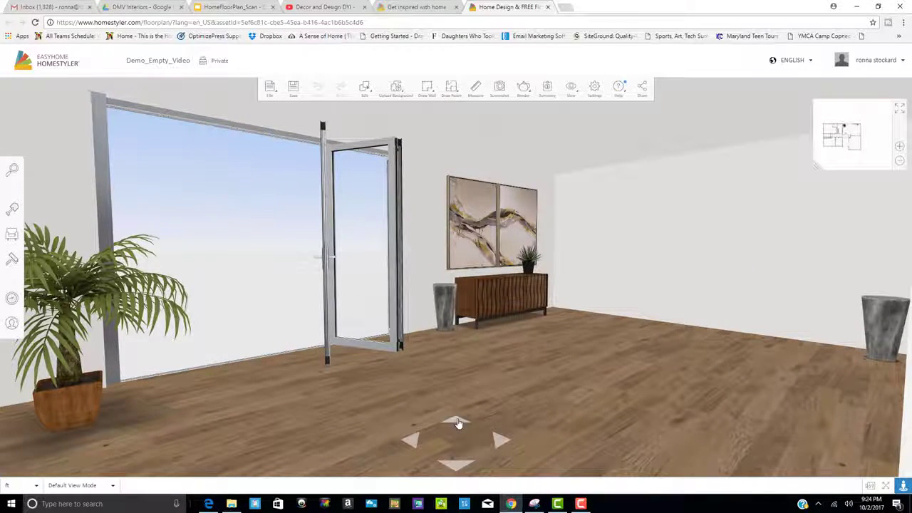
left_click(458, 422)
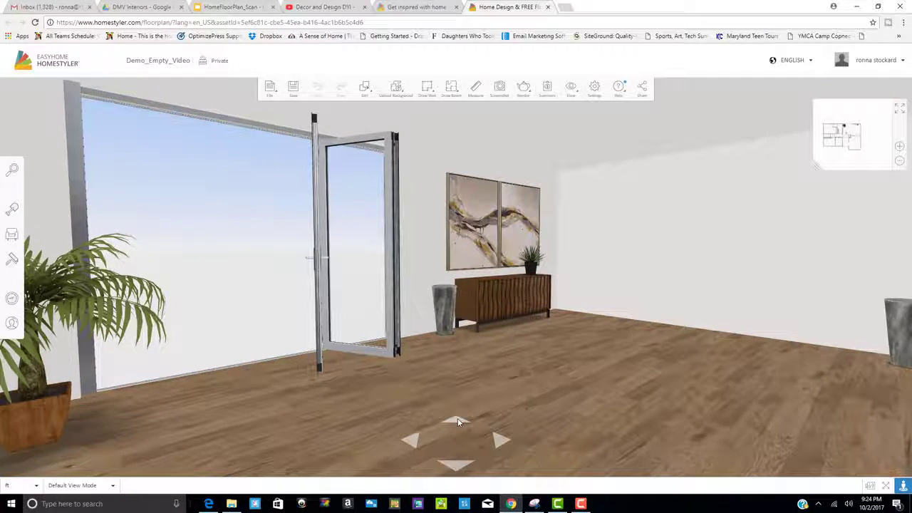
left_click(499, 439)
left_click(404, 442)
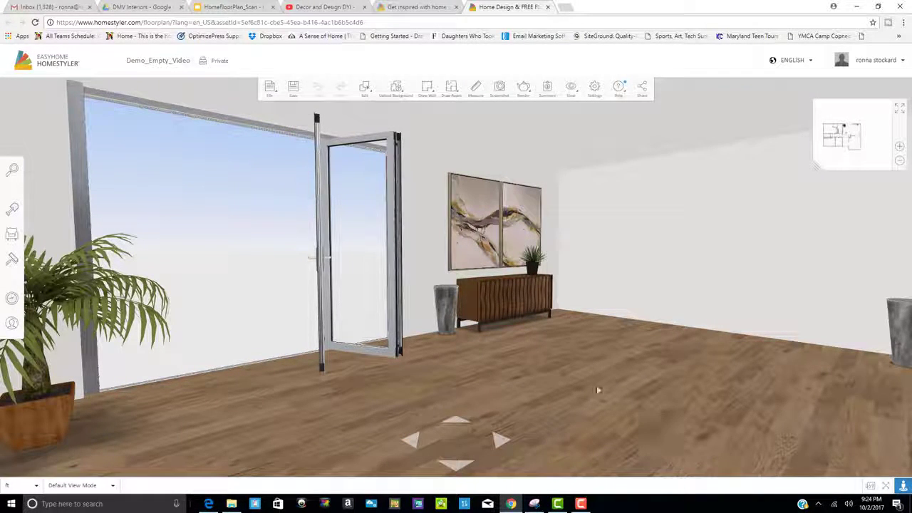
left_click(900, 110)
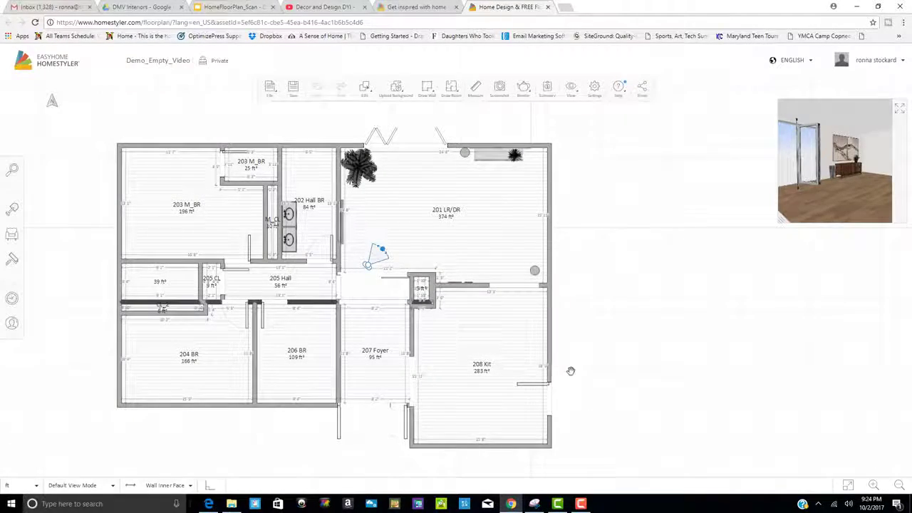
- Look through the furniture catalog's room and style categories
left_click_drag(570, 371, 679, 357)
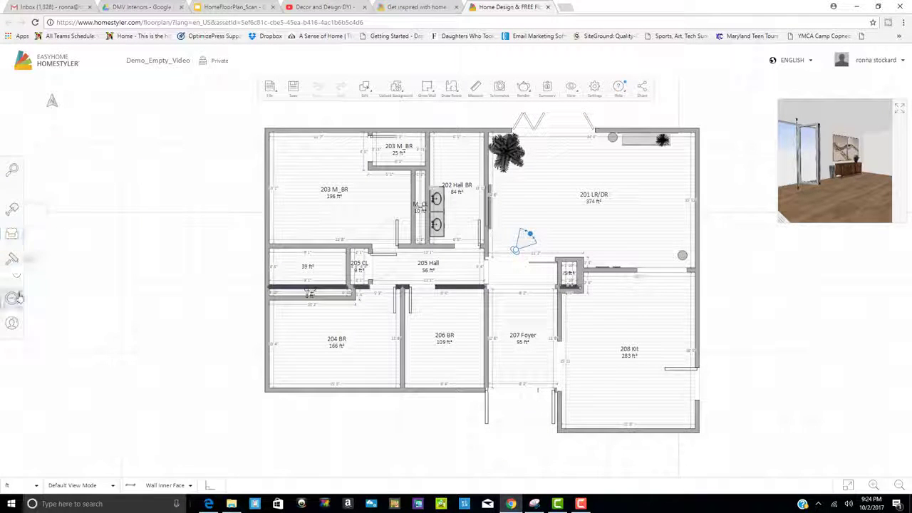
left_click(13, 237)
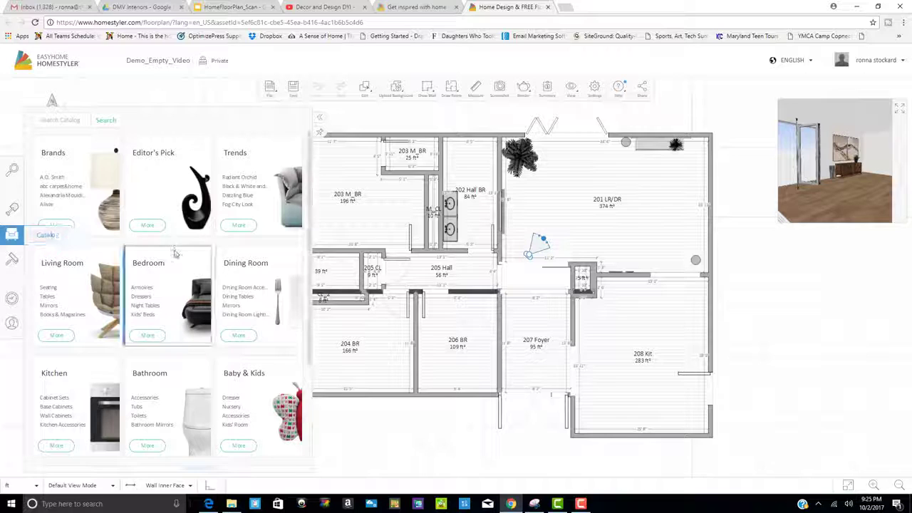
scroll(203, 389, "down", 3)
scroll(202, 389, "up", 3)
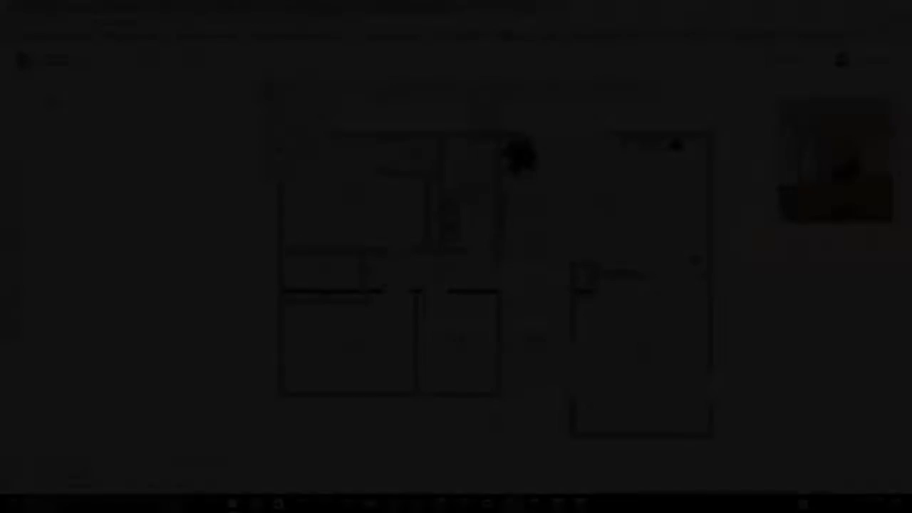
left_click(269, 86)
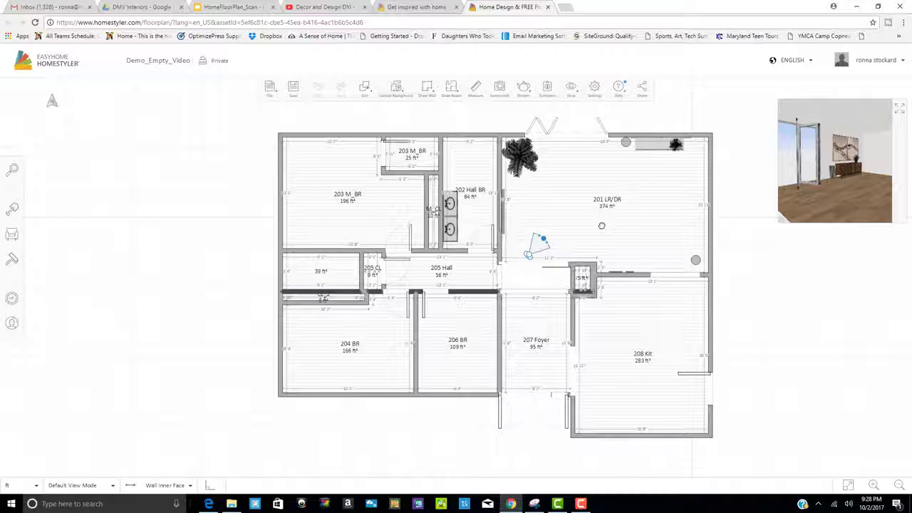
- Select room 201 LR/DR, review the available room-type names, and deselect the room without changing its name
left_click(602, 227)
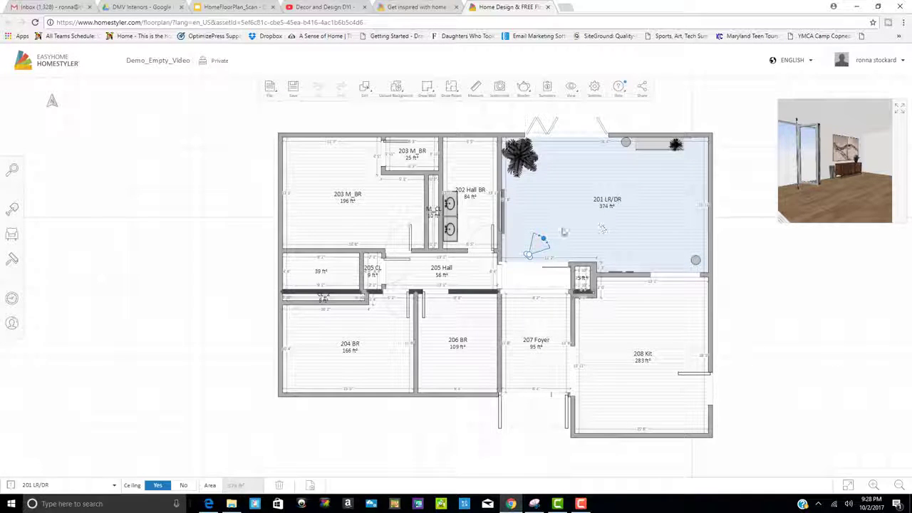
left_click(115, 488)
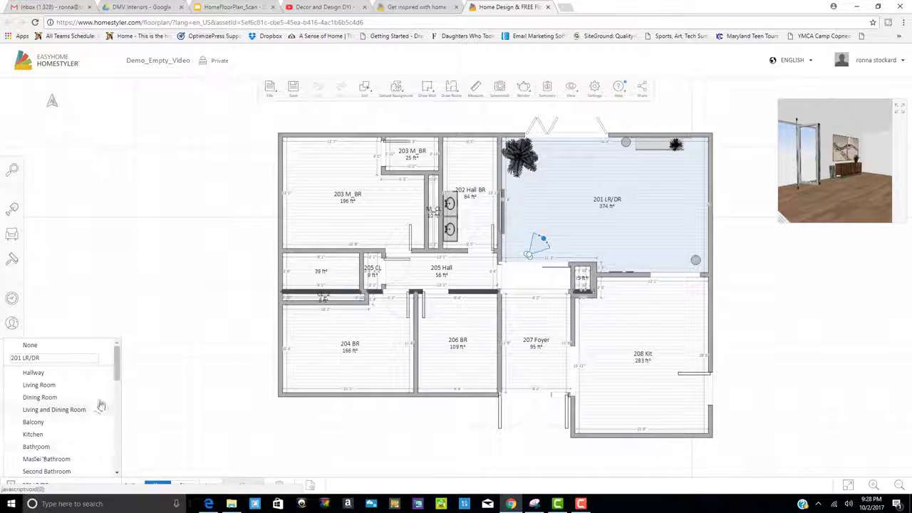
scroll(120, 405, "down", 4)
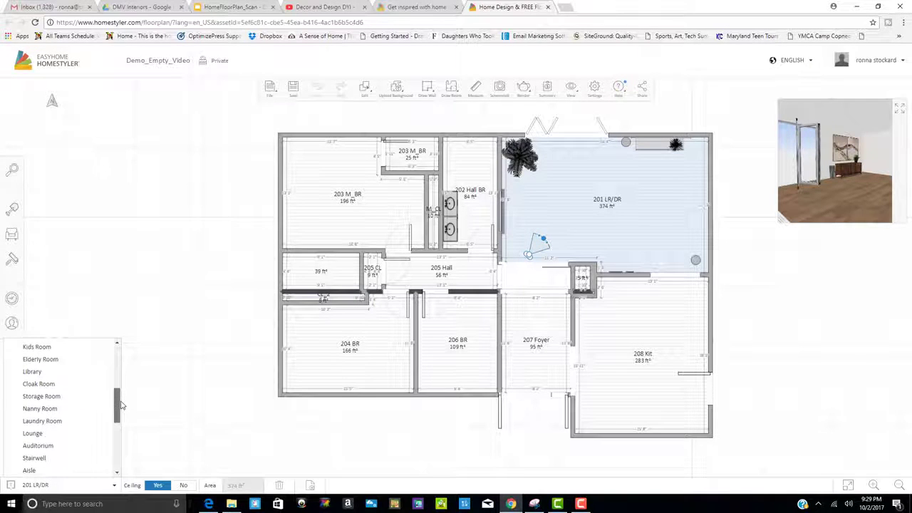
left_click_drag(119, 405, 133, 349)
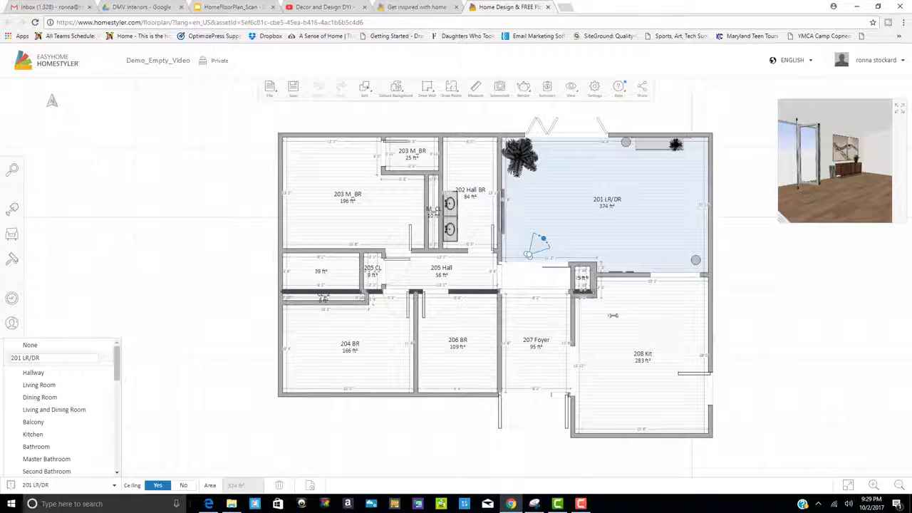
left_click(773, 333)
left_click(773, 333)
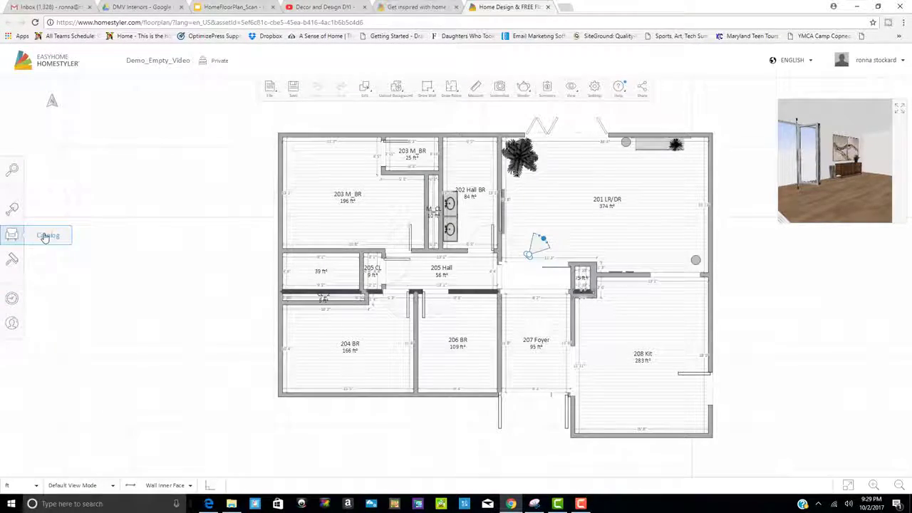
- Open the Dining Tables category under Dining Room in the furniture catalog
left_click(45, 237)
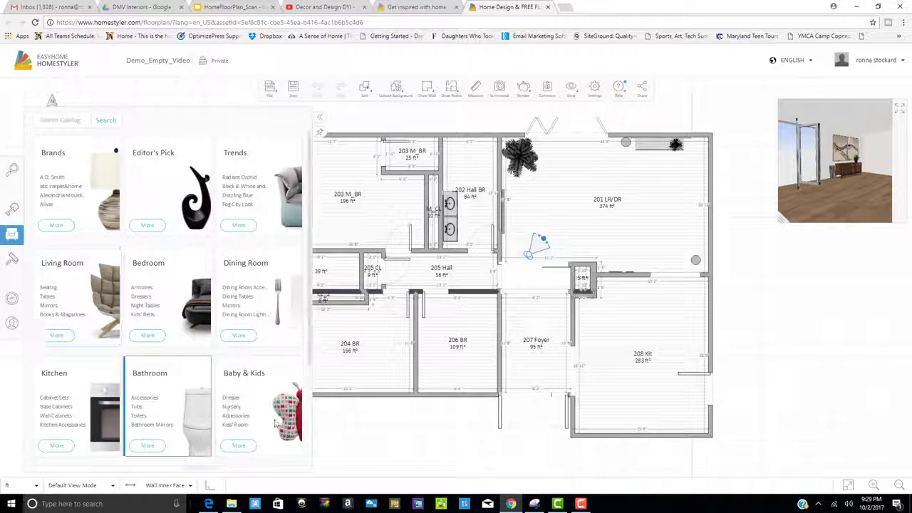
left_click(237, 296)
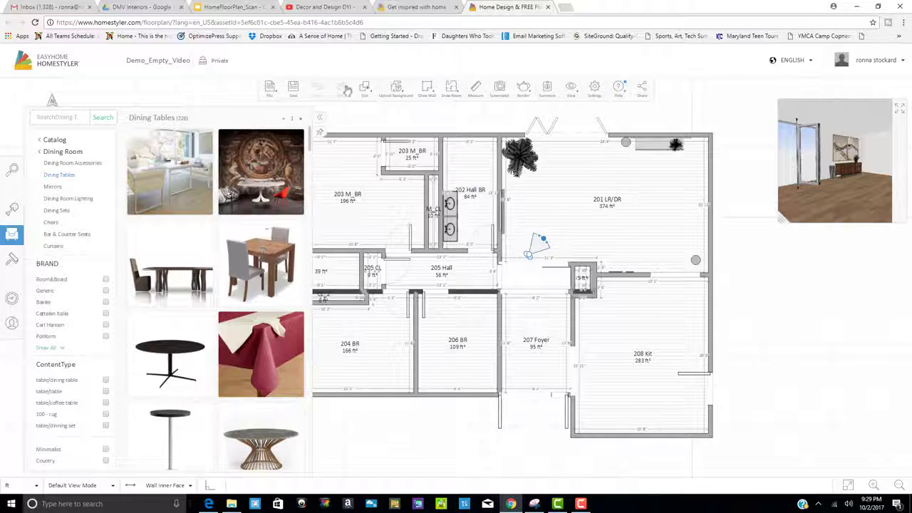
left_click(618, 86)
left_click(452, 87)
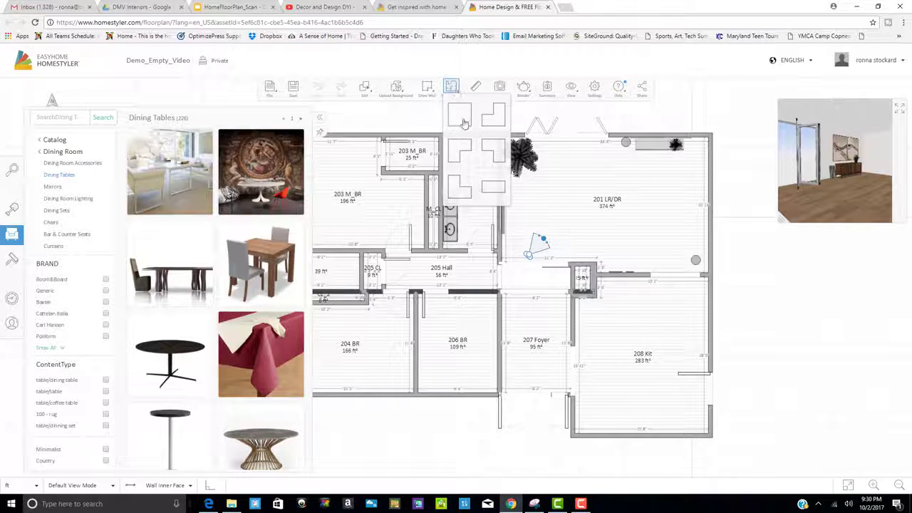
mouse_move(425, 86)
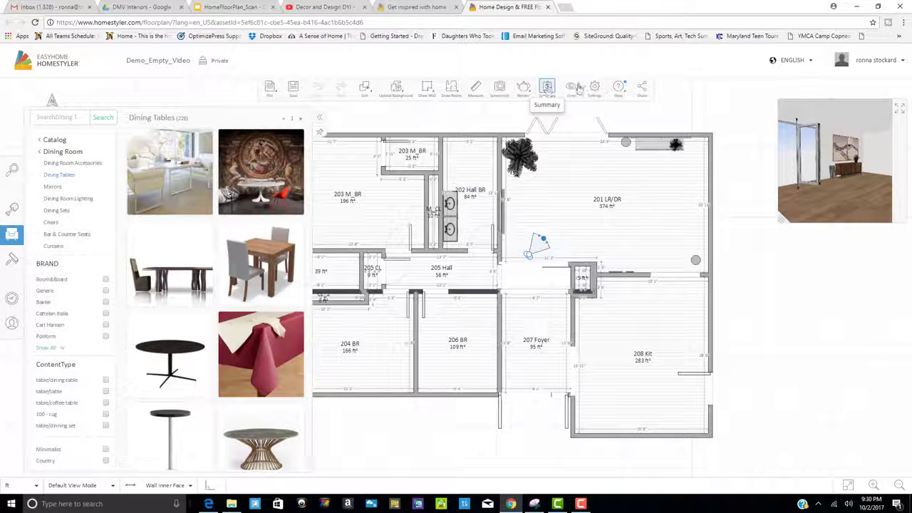
mouse_move(573, 89)
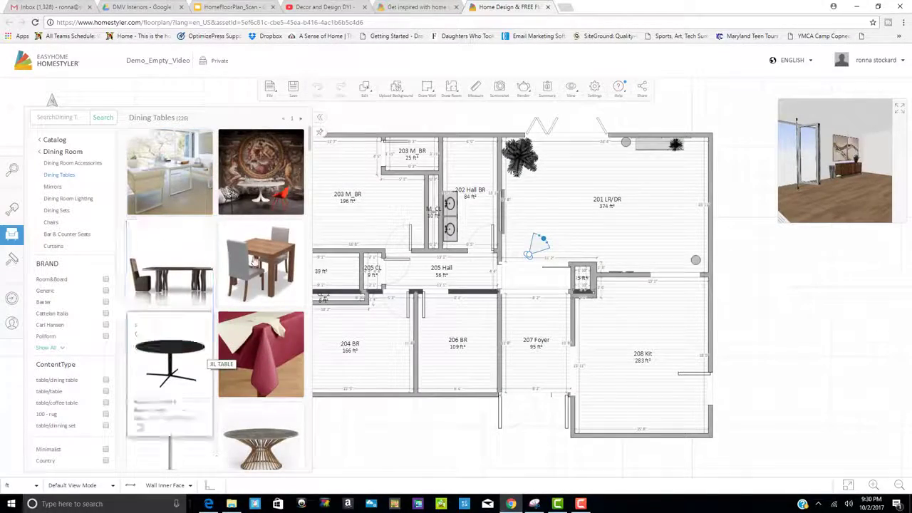
- Find the ELIOT ROUND dining table by Cattelan Italia and place it in room 201 LR/DR, between the console and the kitchen wall
scroll(218, 285, "down", 5)
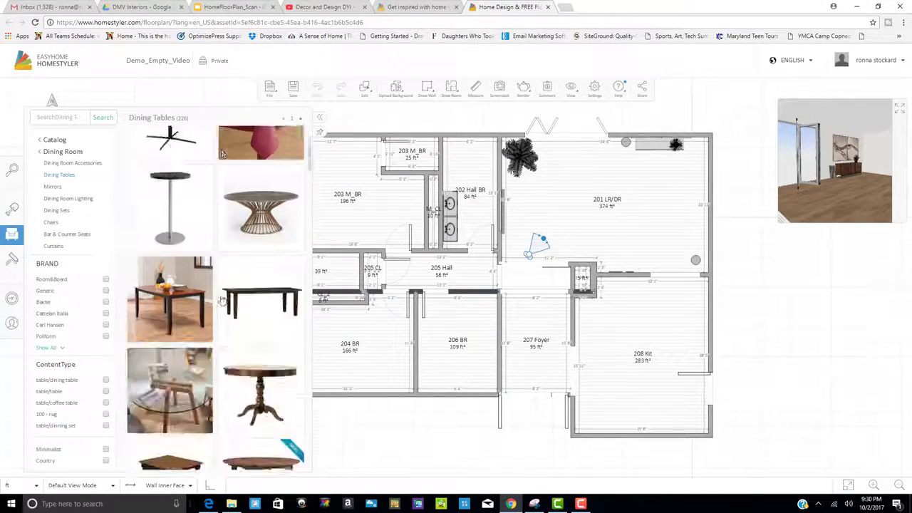
scroll(221, 304, "down", 5)
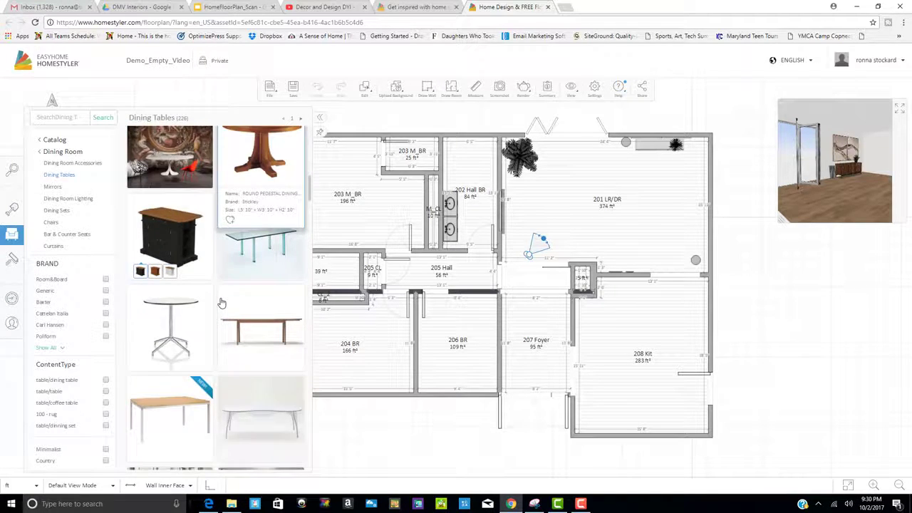
scroll(221, 304, "down", 5)
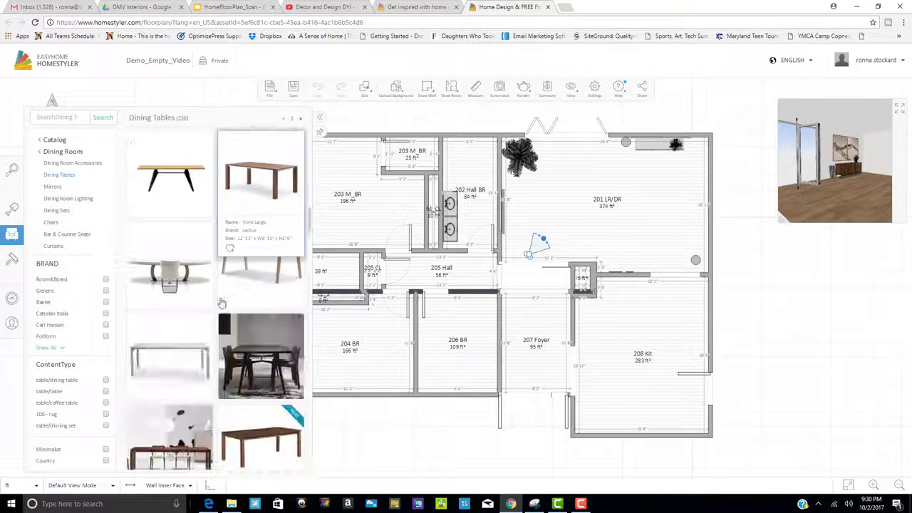
scroll(221, 303, "down", 5)
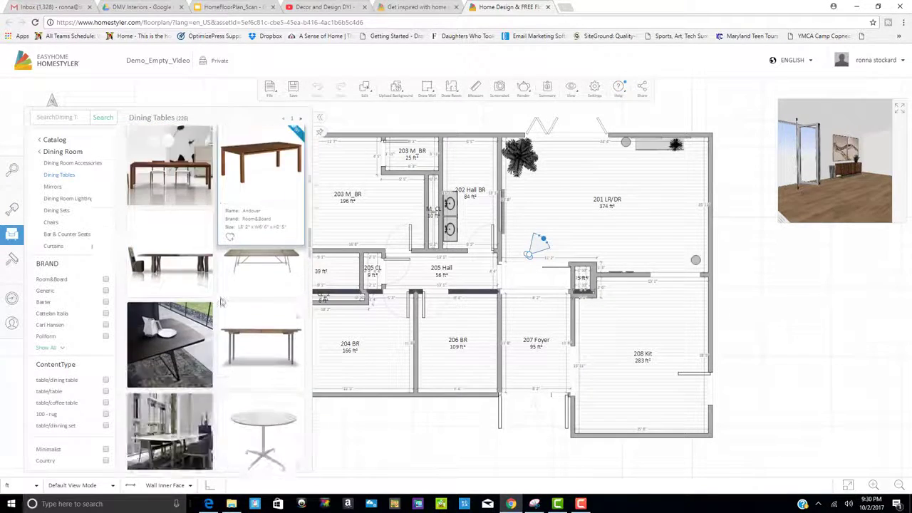
scroll(221, 304, "down", 3)
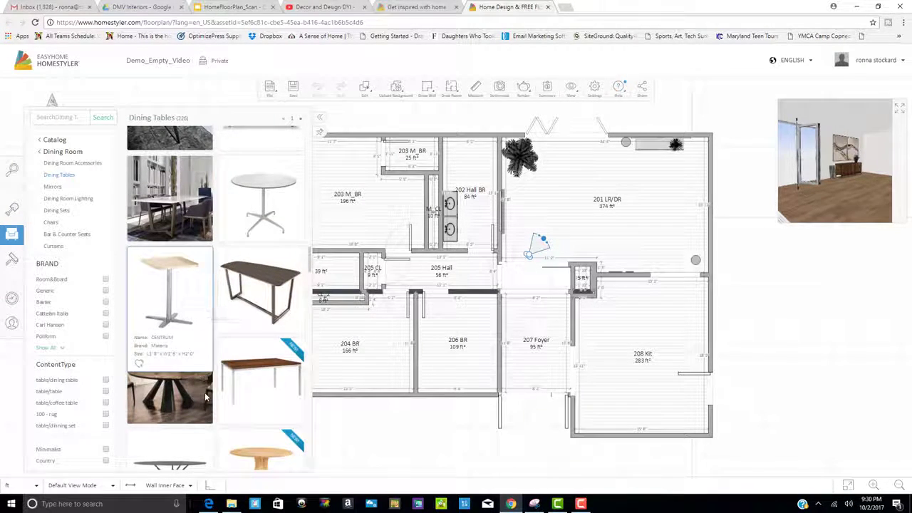
left_click(171, 381)
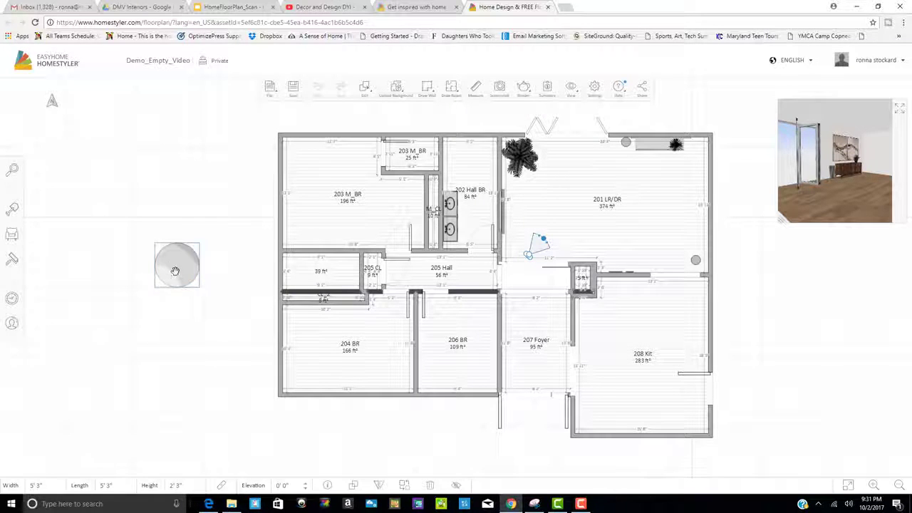
left_click(172, 266)
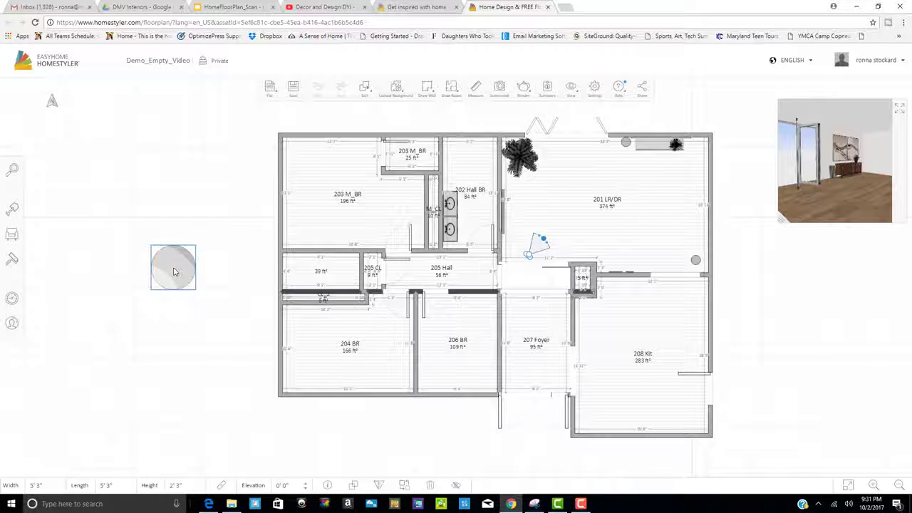
left_click_drag(175, 270, 664, 217)
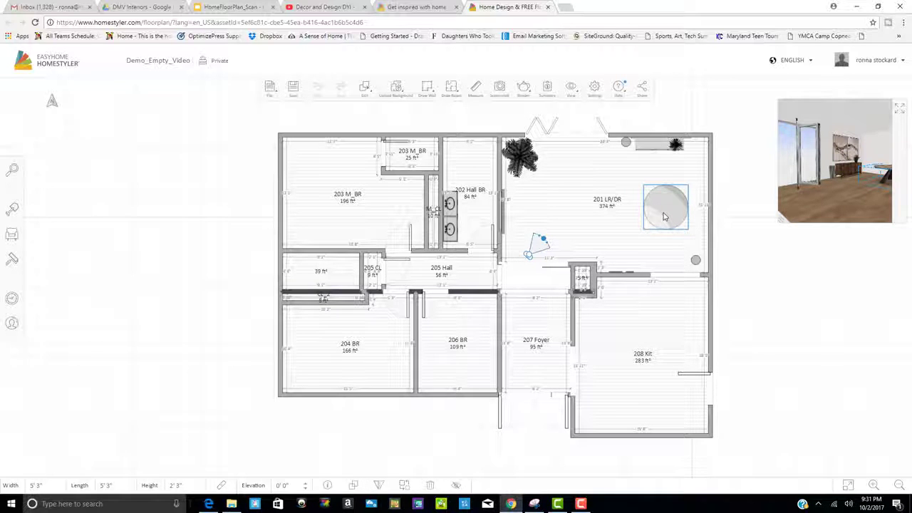
- Shift the round dining table slightly away from the outer wall toward the middle of room 201 LR/DR, and deselect it
left_click_drag(664, 217, 663, 214)
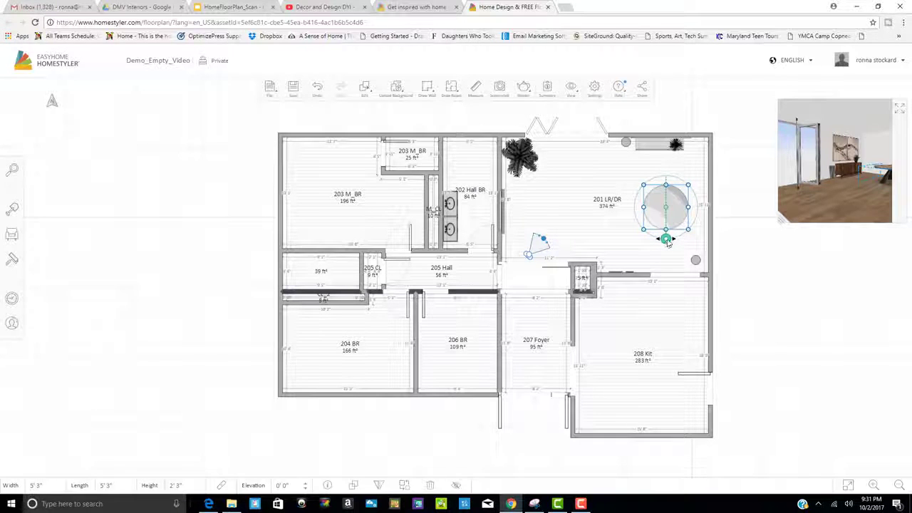
mouse_move(665, 241)
left_mouse_down()
mouse_move(679, 233)
mouse_move(665, 238)
left_mouse_up()
left_click(631, 208)
left_click_drag(631, 208, 662, 208)
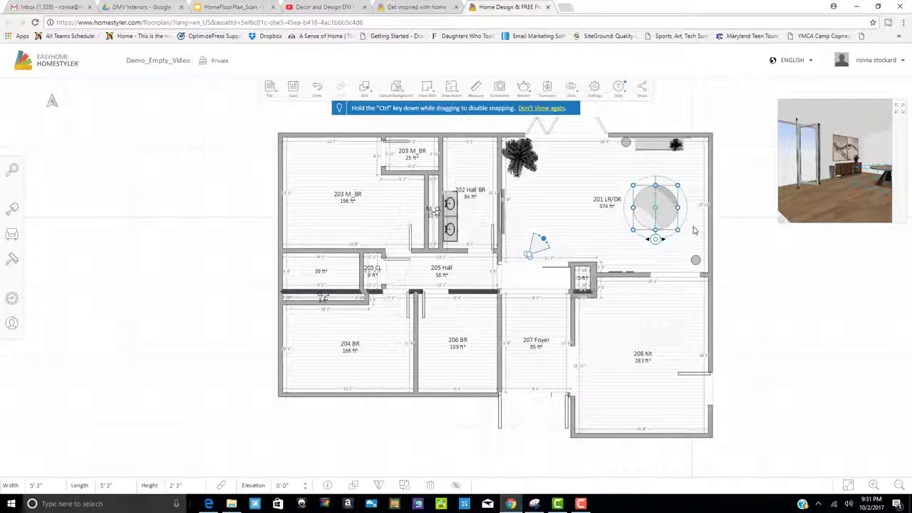
left_click(694, 230)
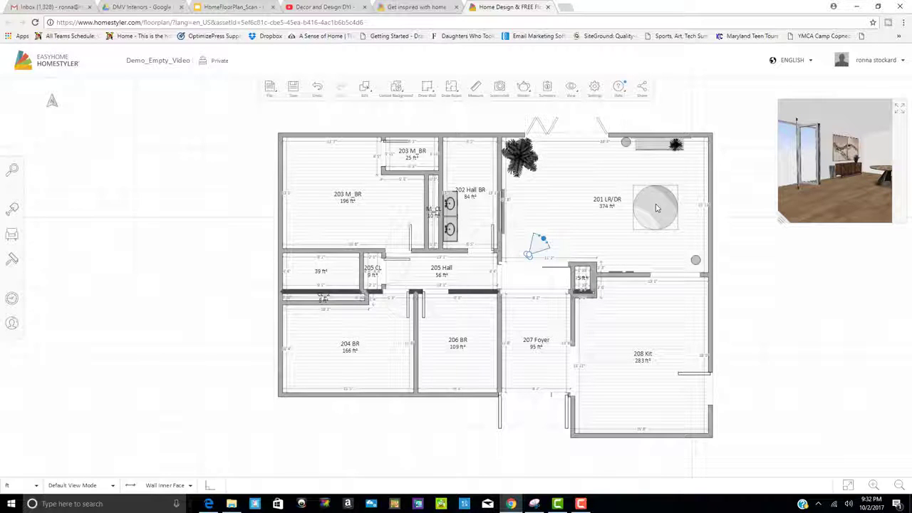
- Return to the catalog's main categories and open Ceiling Lights under Lighting
left_click(12, 171)
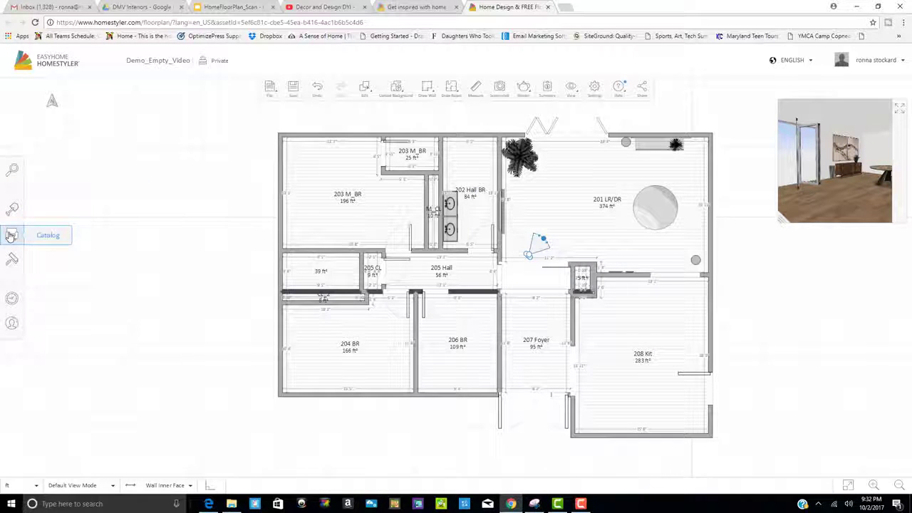
mouse_move(12, 171)
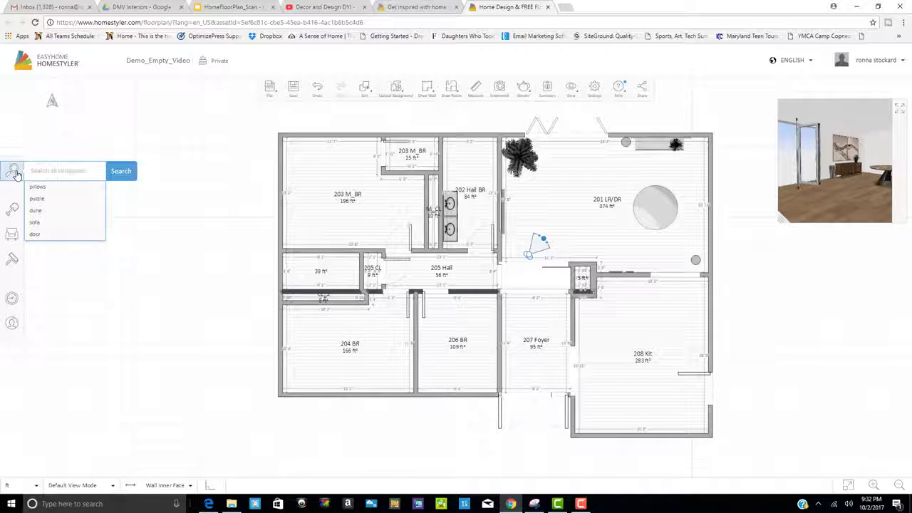
left_click(11, 237)
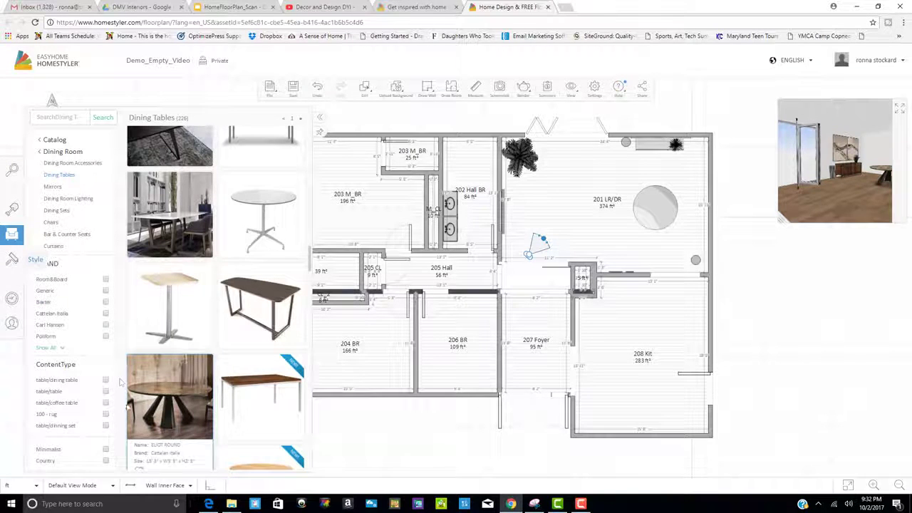
left_click(56, 142)
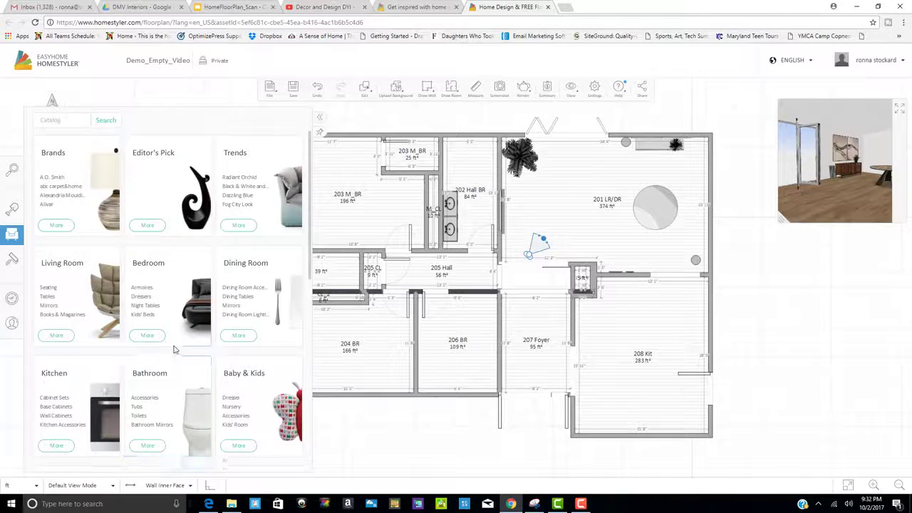
scroll(175, 350, "down", 4)
scroll(174, 350, "down", 2)
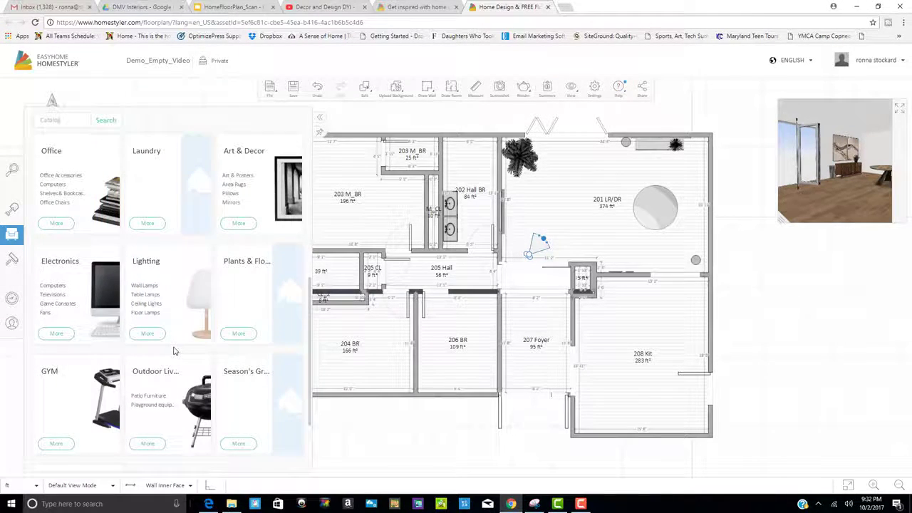
scroll(174, 350, "down", 1)
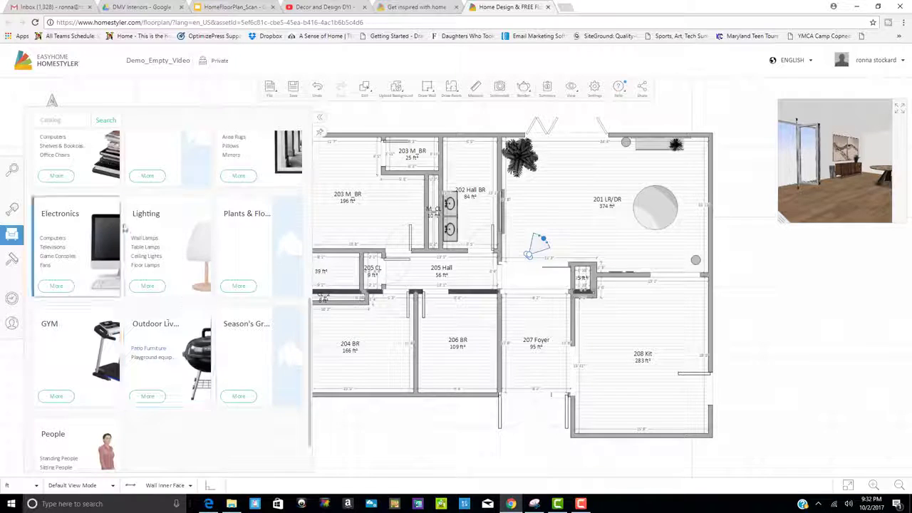
left_click(150, 258)
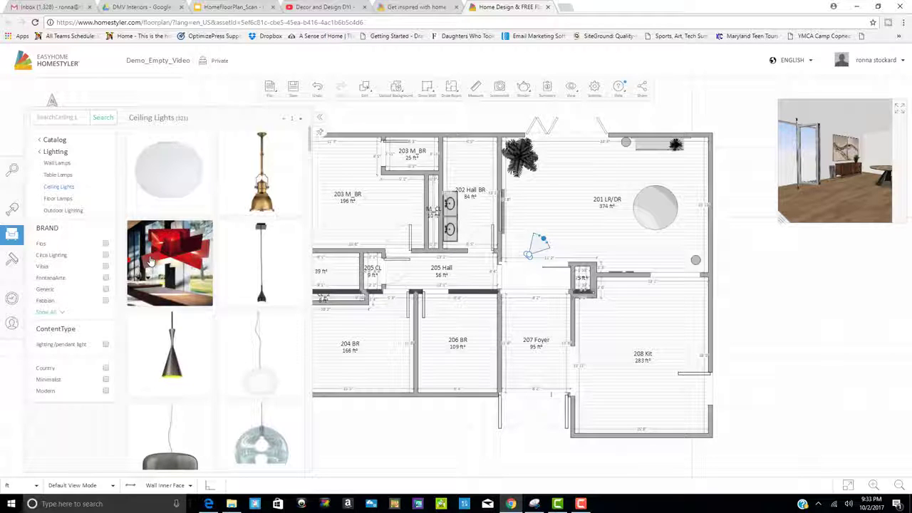
- Look through the first two pages of ceiling lights for a fixture that suits the dining area
scroll(206, 392, "down", 1)
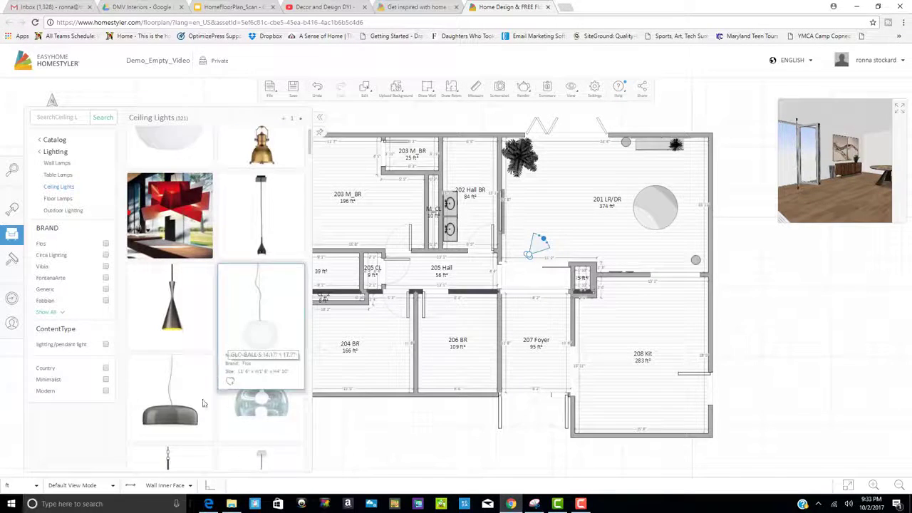
scroll(203, 399, "down", 4)
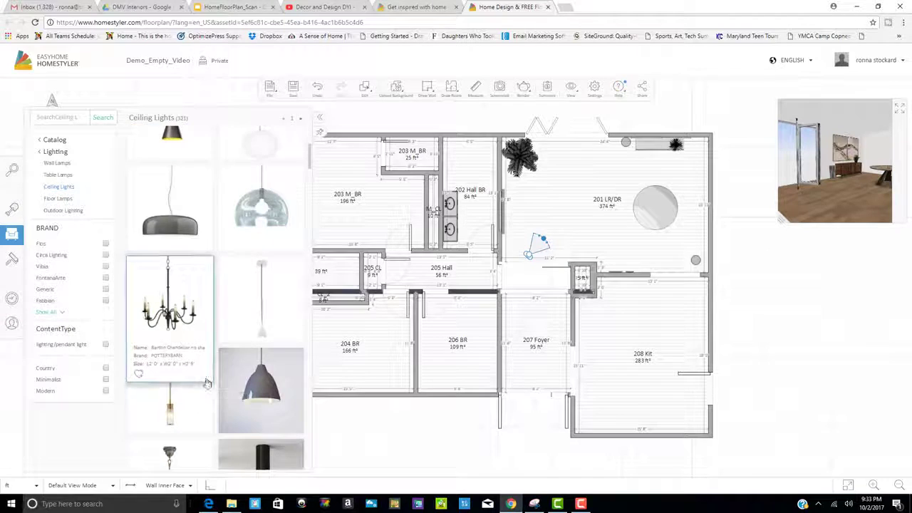
scroll(206, 383, "down", 10)
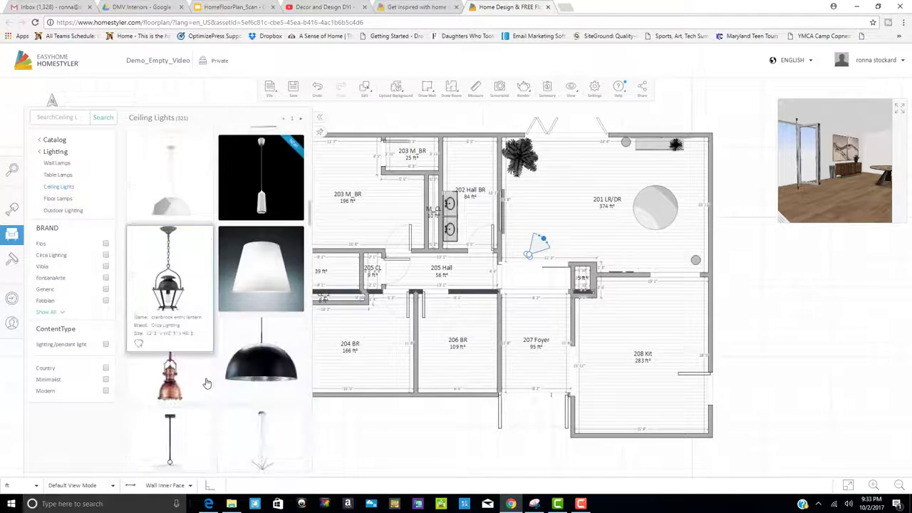
scroll(207, 383, "down", 6)
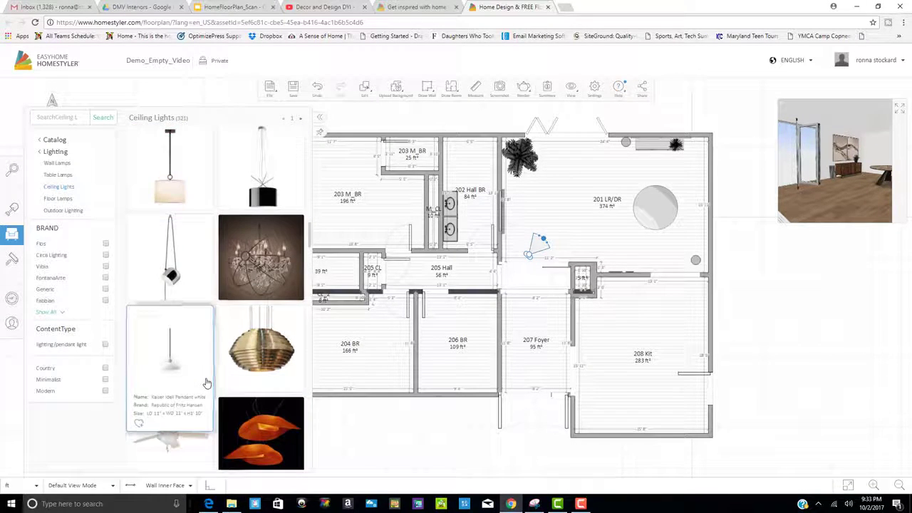
scroll(206, 383, "down", 6)
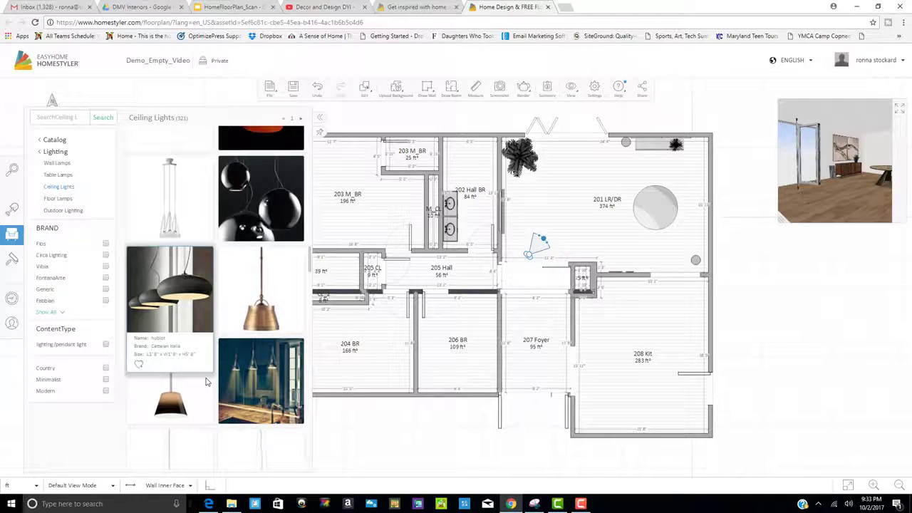
scroll(206, 383, "down", 8)
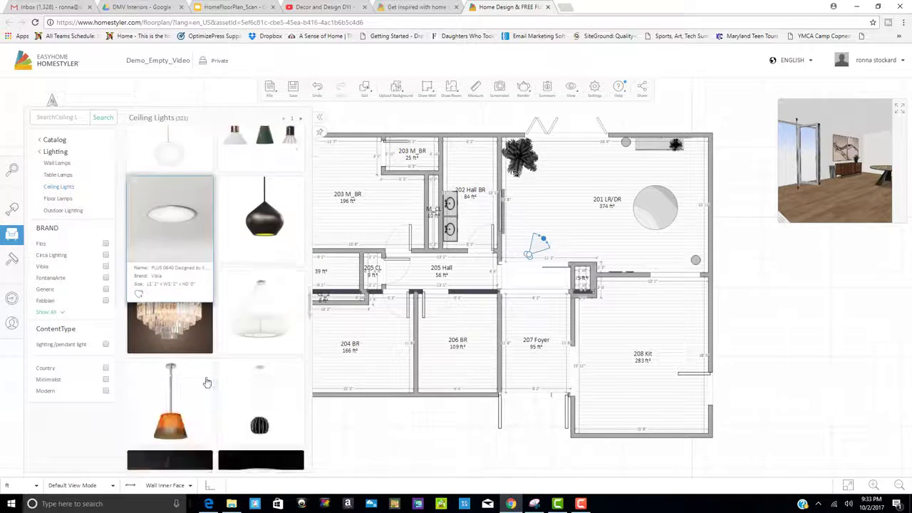
scroll(206, 383, "down", 4)
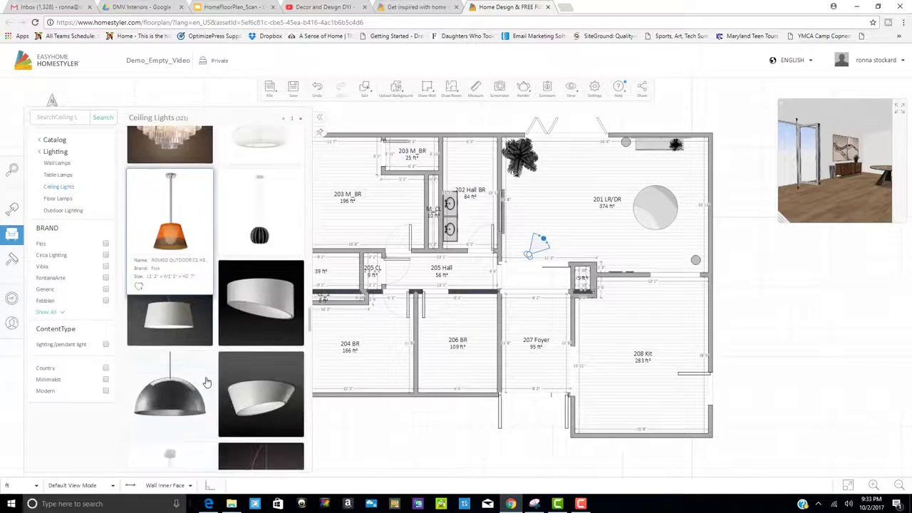
scroll(206, 383, "down", 5)
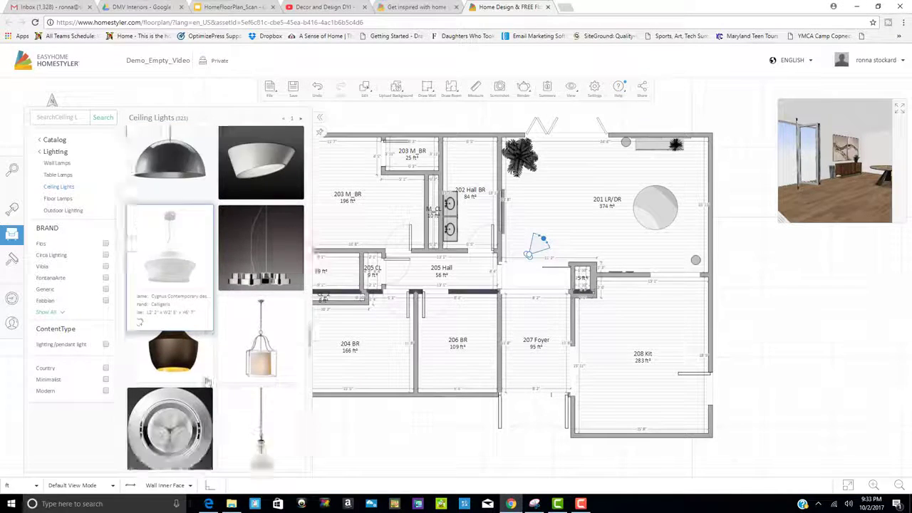
scroll(206, 382, "down", 10)
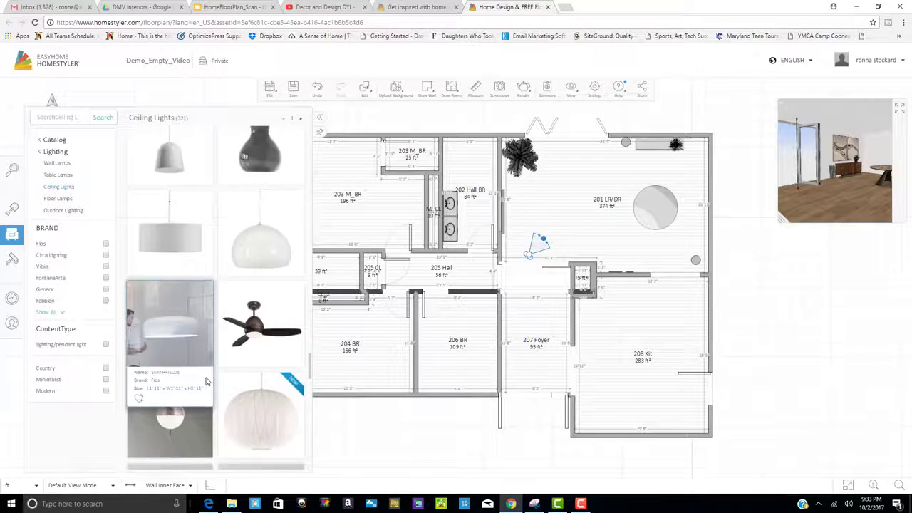
scroll(206, 382, "down", 7)
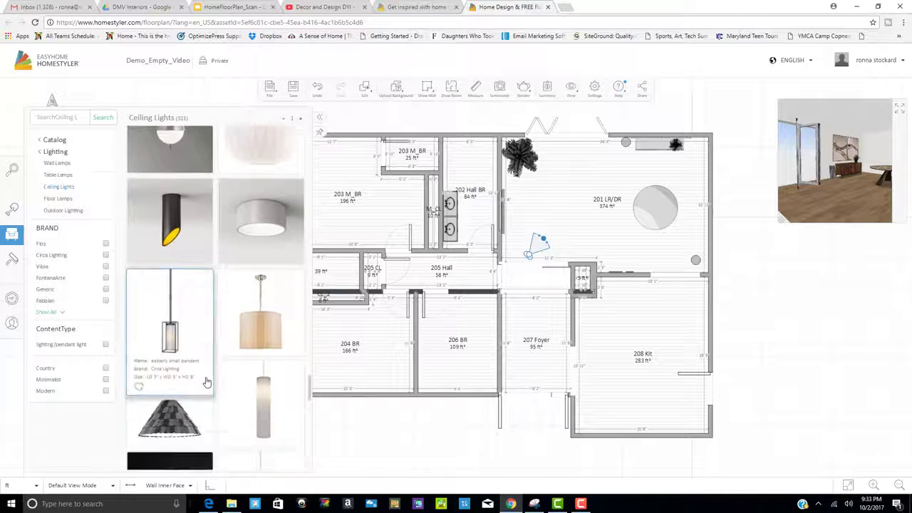
scroll(206, 383, "down", 8)
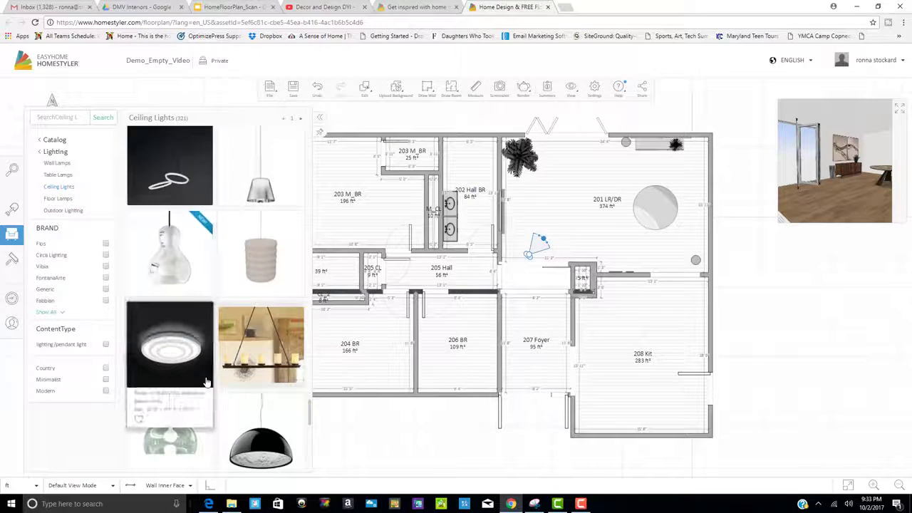
scroll(205, 383, "down", 5)
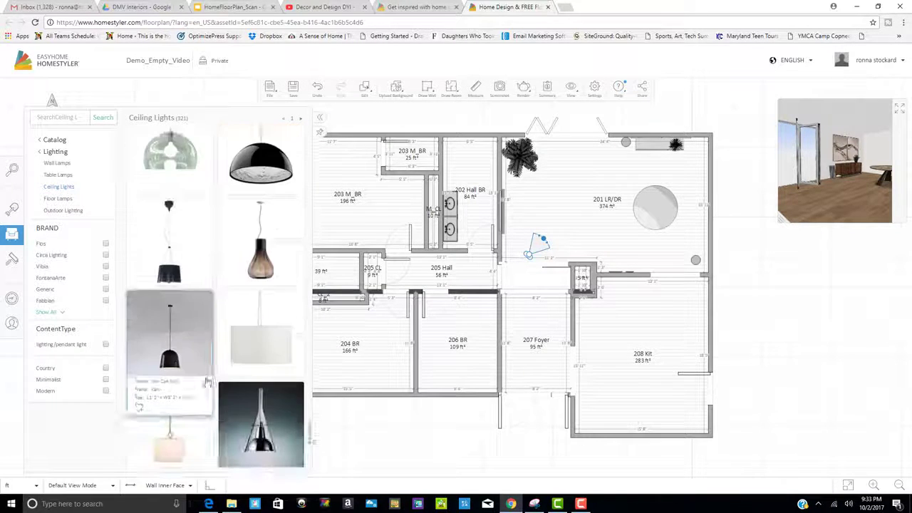
scroll(206, 382, "down", 8)
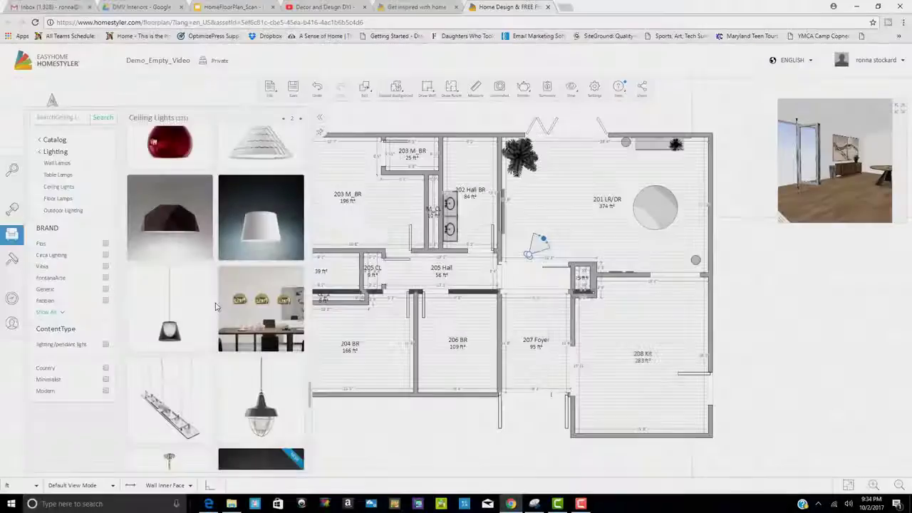
scroll(217, 306, "down", 2)
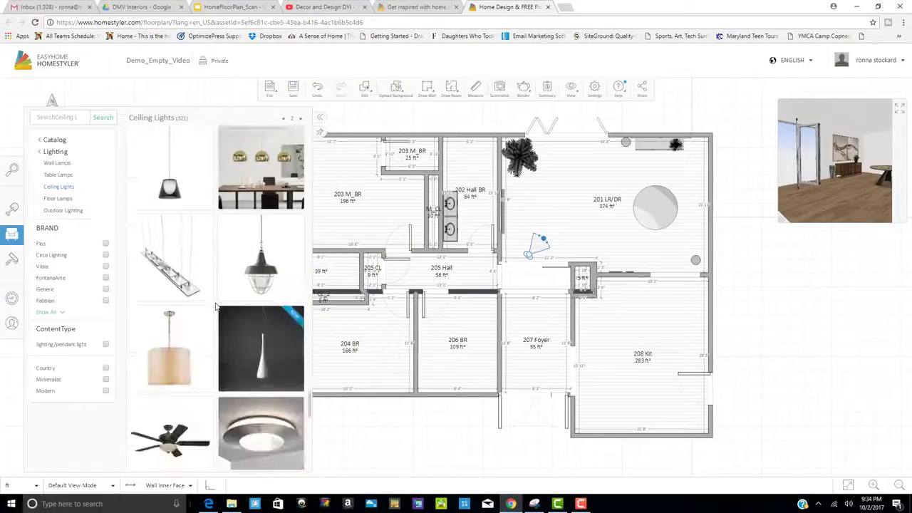
scroll(217, 306, "down", 5)
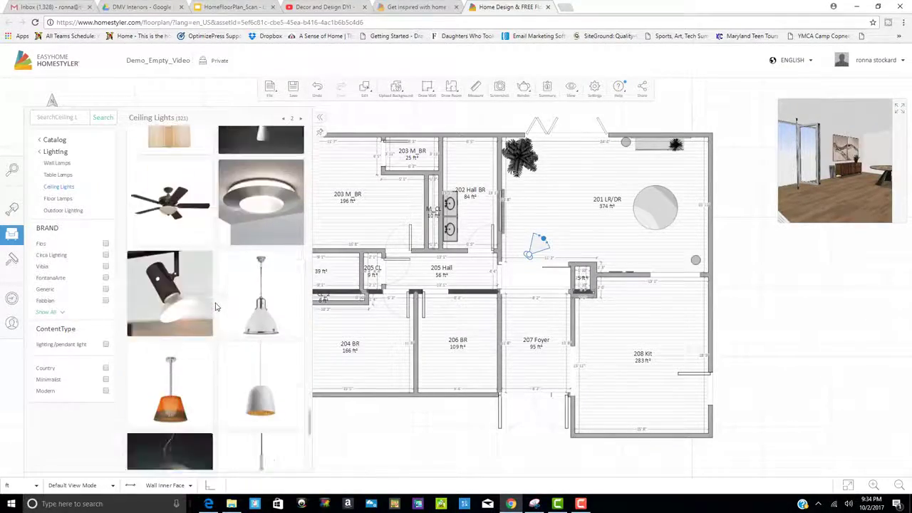
scroll(216, 306, "down", 5)
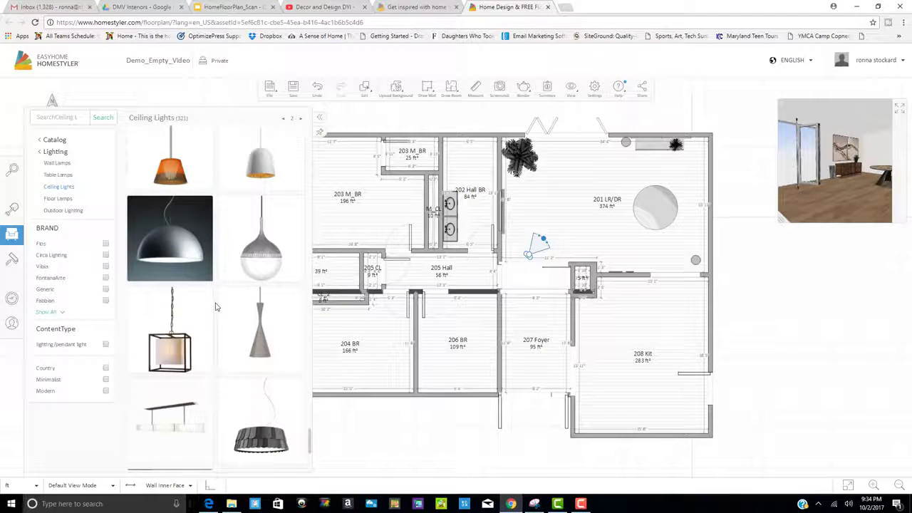
scroll(216, 307, "down", 5)
scroll(217, 307, "down", 2)
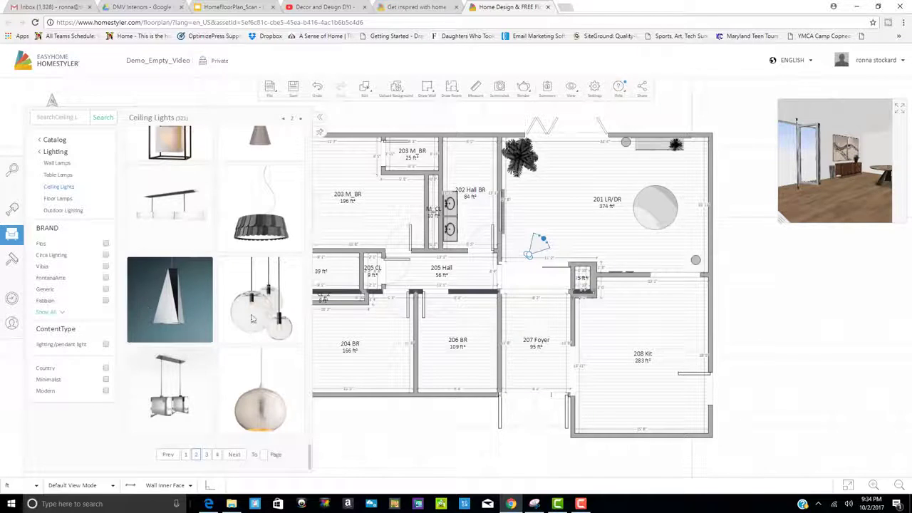
- Place the Selene pendant light by ClassiCon directly above the center of the round dining table in room 201 LR/DR
mouse_move(260, 319)
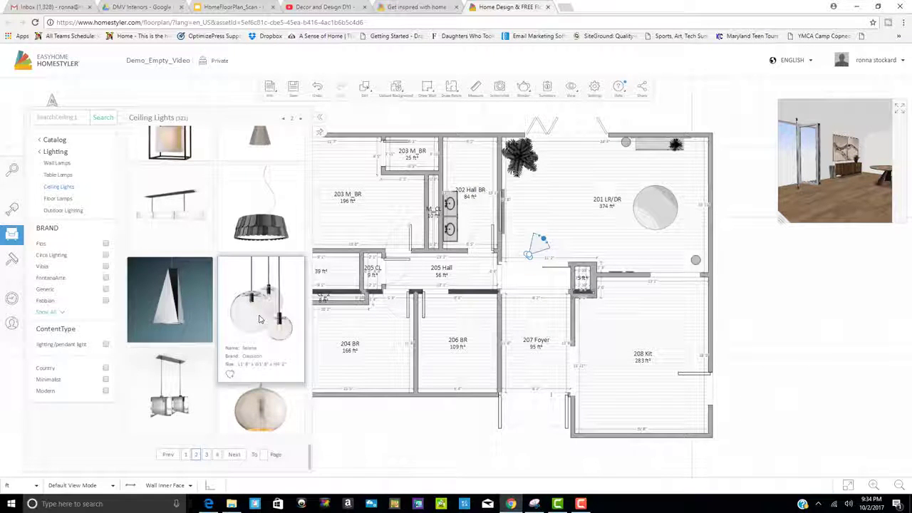
left_click(260, 319)
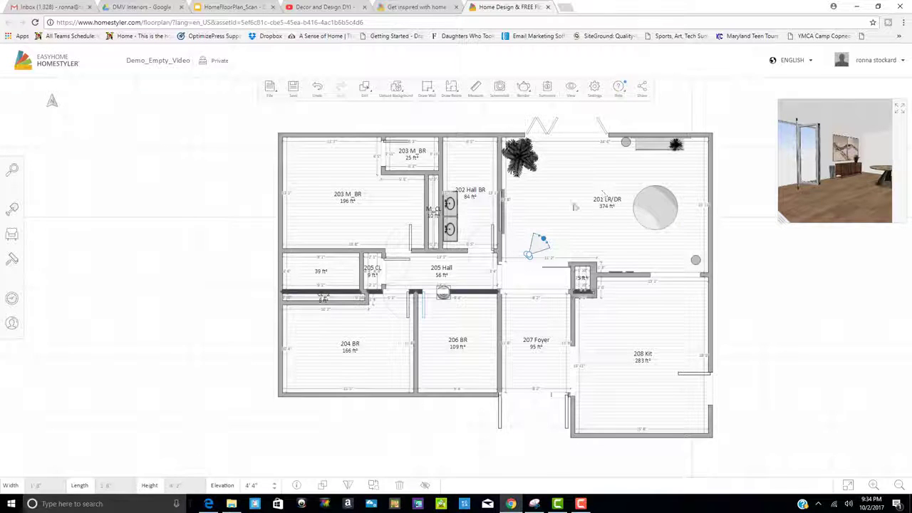
left_click(647, 211)
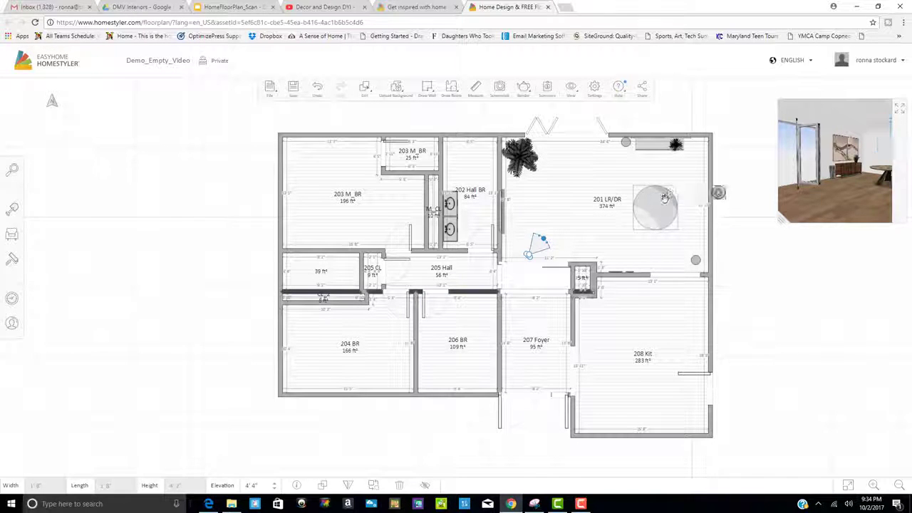
left_click_drag(657, 200, 655, 210)
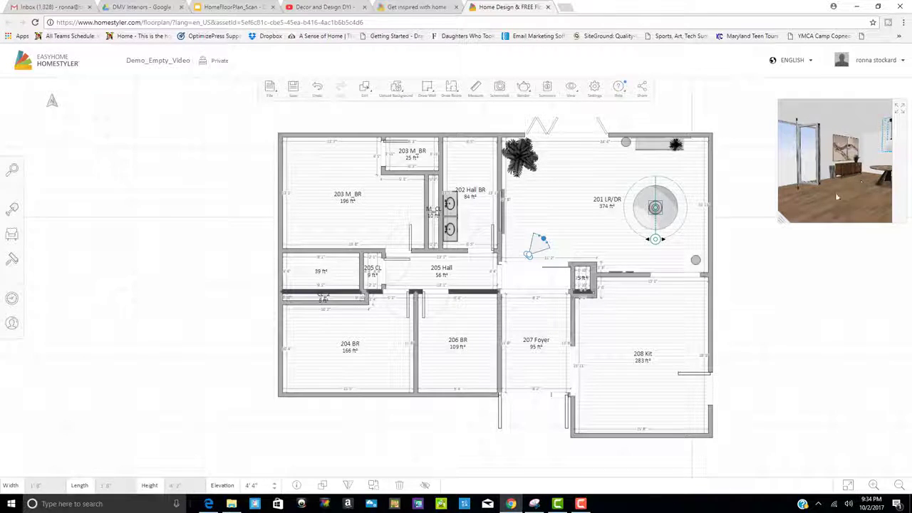
- Enlarge the 3D preview and turn the camera in room 201 LR/DR to face the dining table and pendant light
left_click_drag(244, 289, 120, 284)
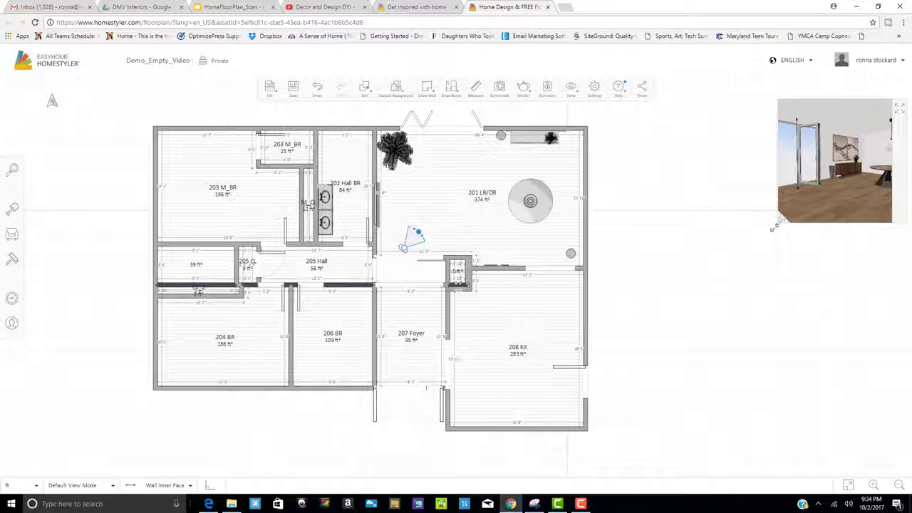
left_click_drag(772, 224, 662, 310)
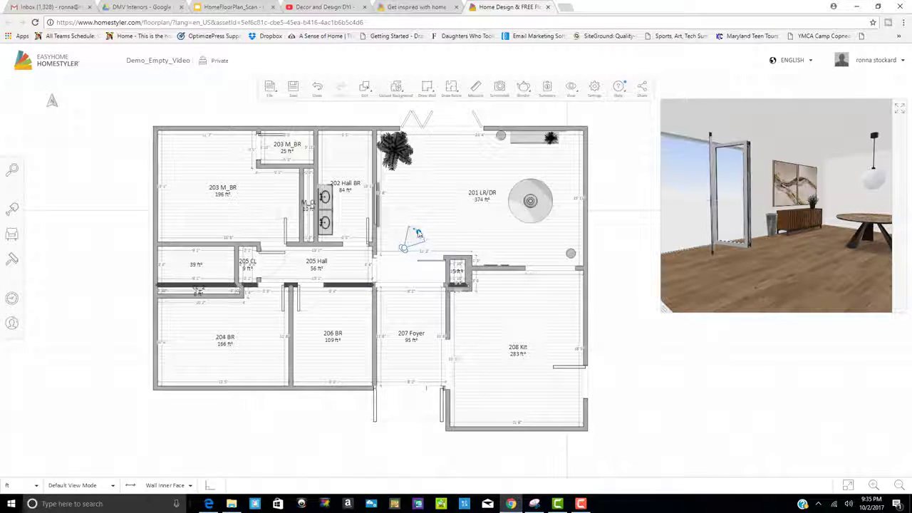
mouse_move(415, 232)
left_mouse_down()
mouse_move(427, 239)
mouse_move(425, 233)
left_mouse_up()
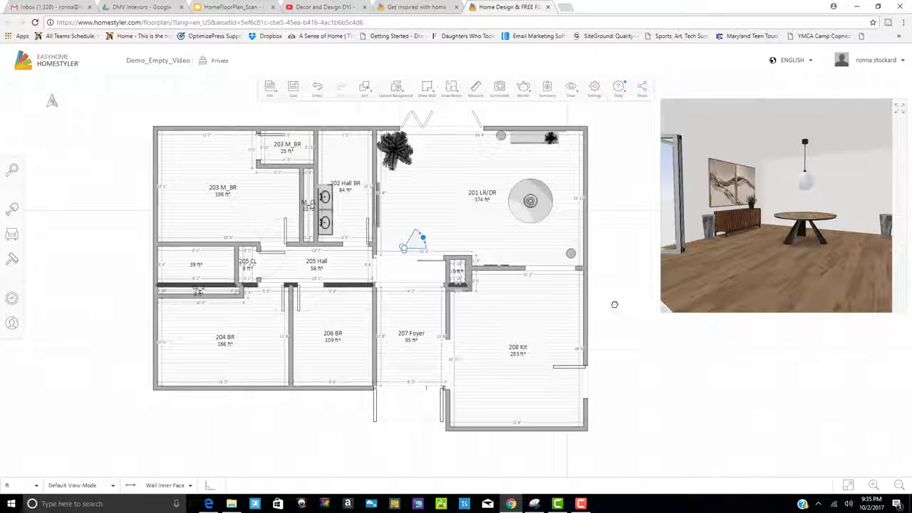
left_click_drag(633, 303, 660, 305)
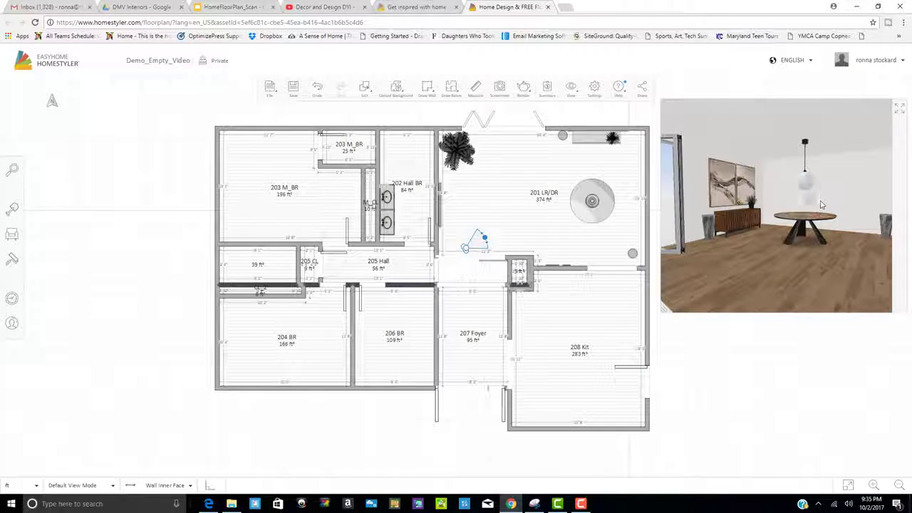
left_click(595, 218)
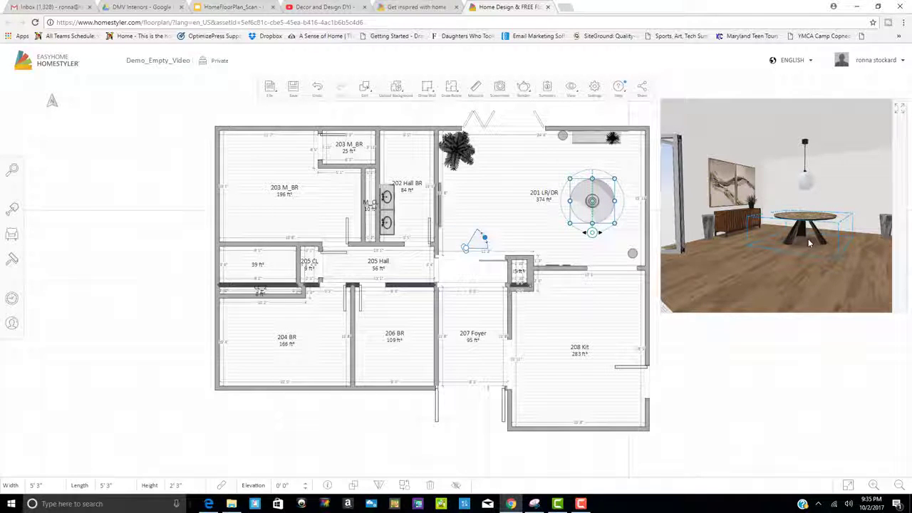
left_click(757, 399)
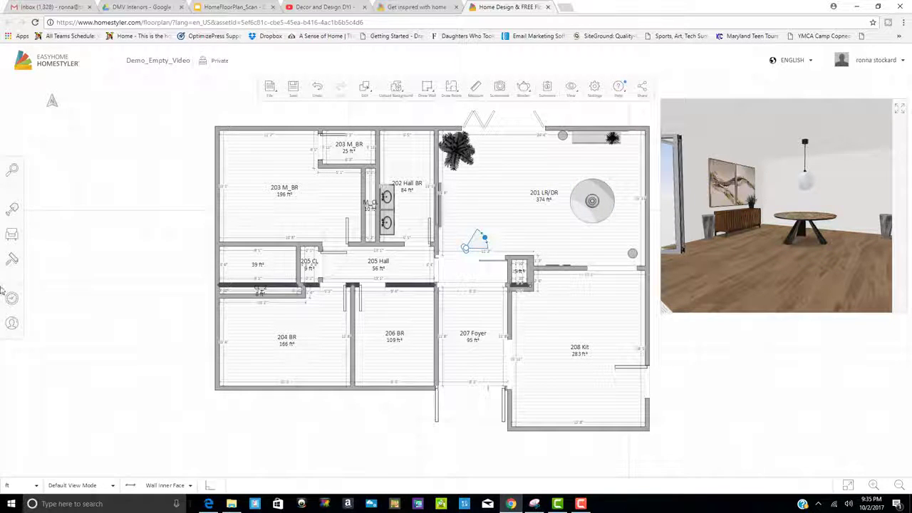
- Return to the catalog's main categories and search the whole catalog for "chairs"
left_click(12, 236)
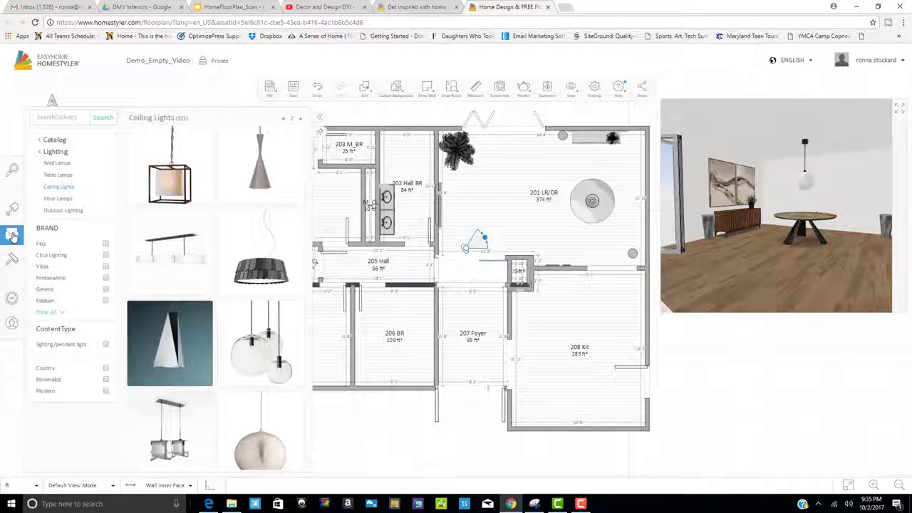
left_click(55, 140)
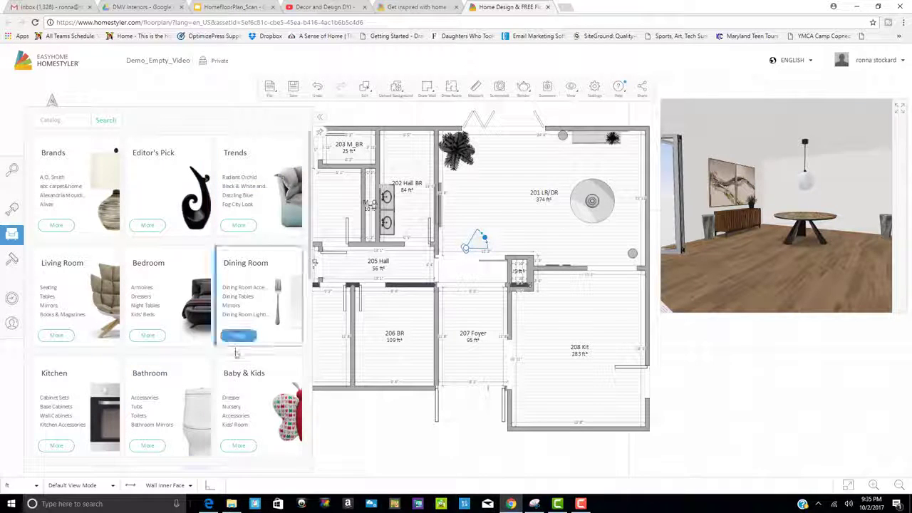
scroll(207, 357, "down", 2)
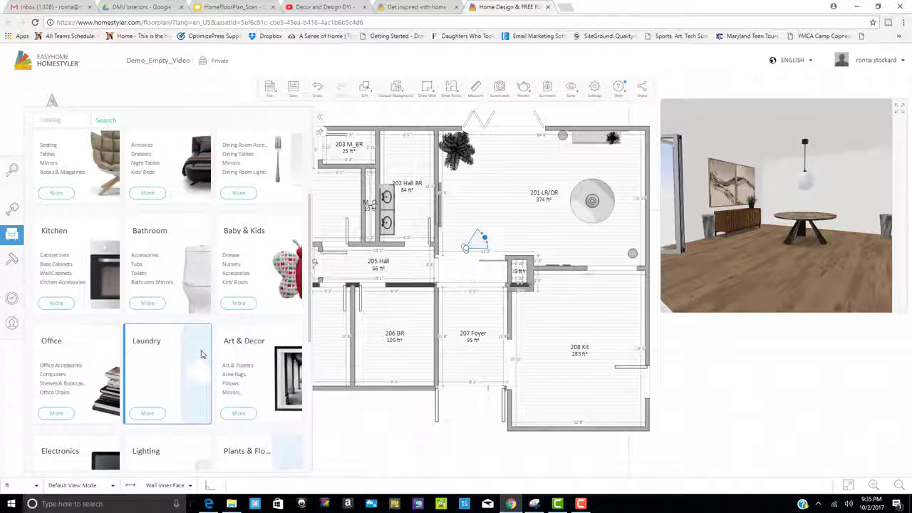
scroll(201, 354, "up", 2)
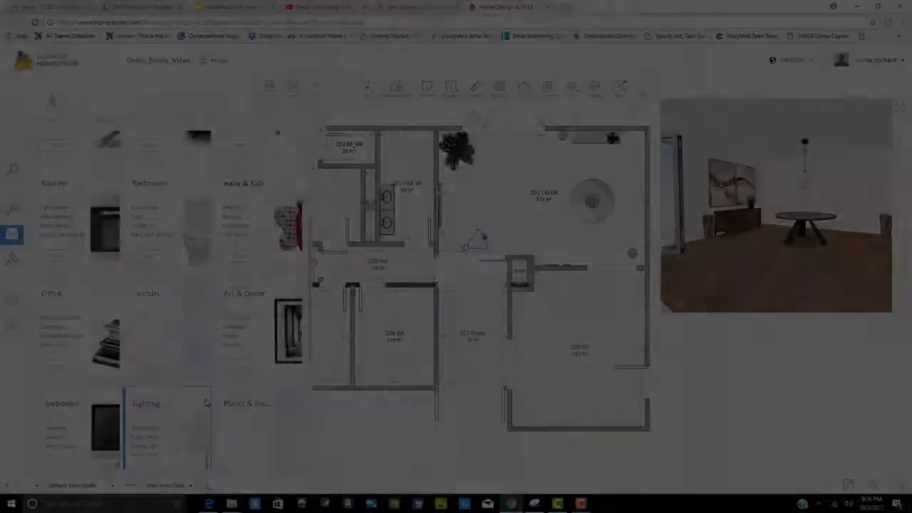
scroll(206, 403, "up", 3)
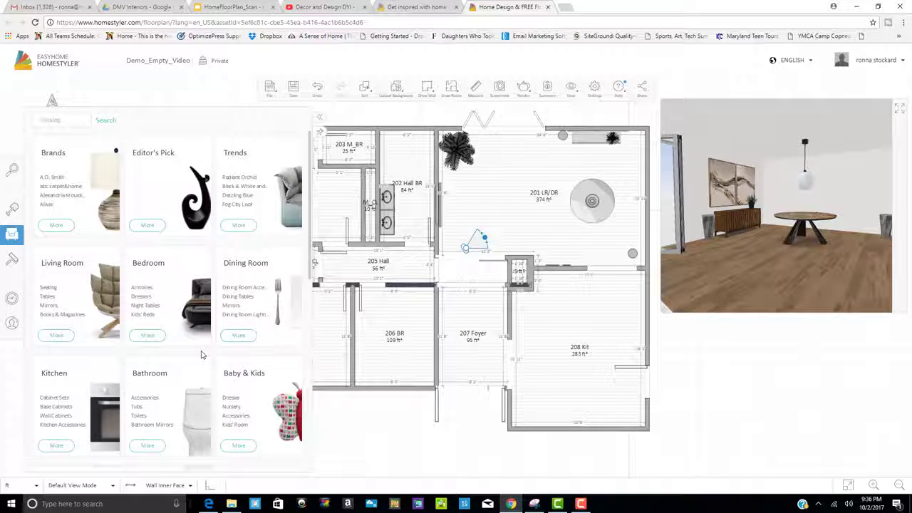
left_click(48, 119)
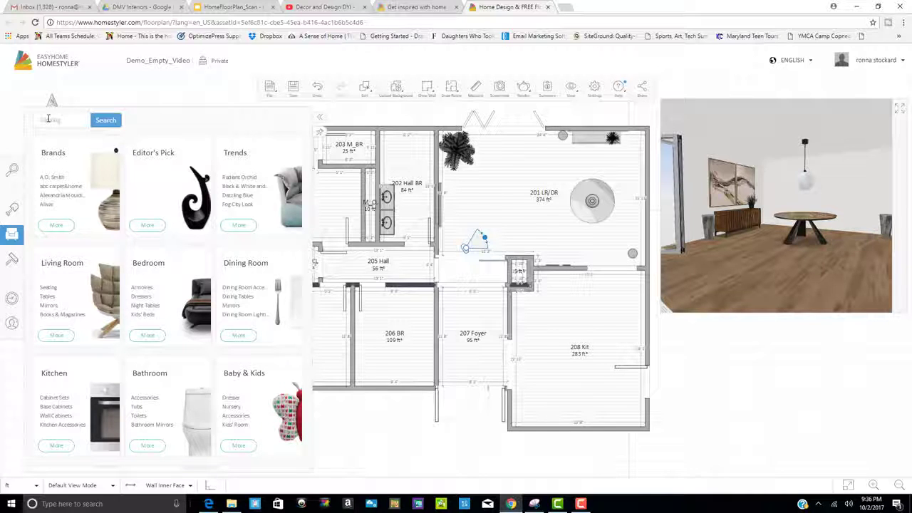
type("d")
type("ha")
type("i")
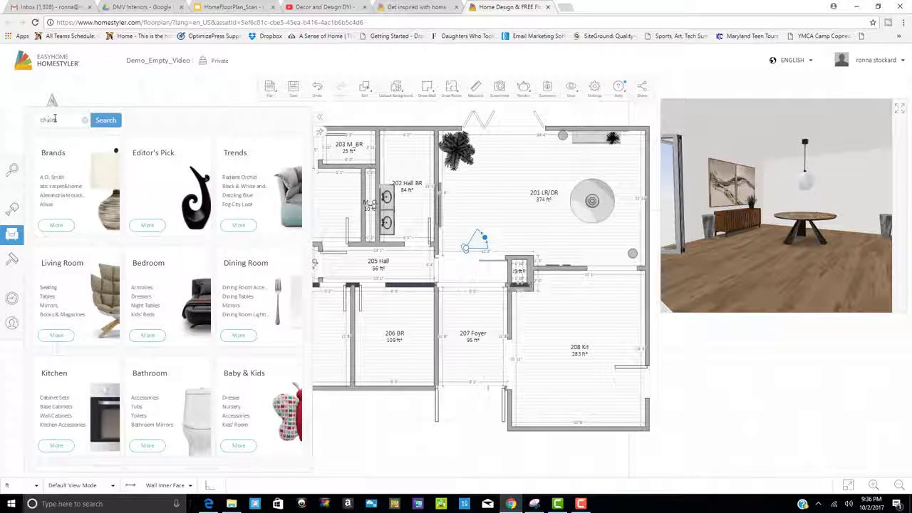
type("rs")
left_click(107, 121)
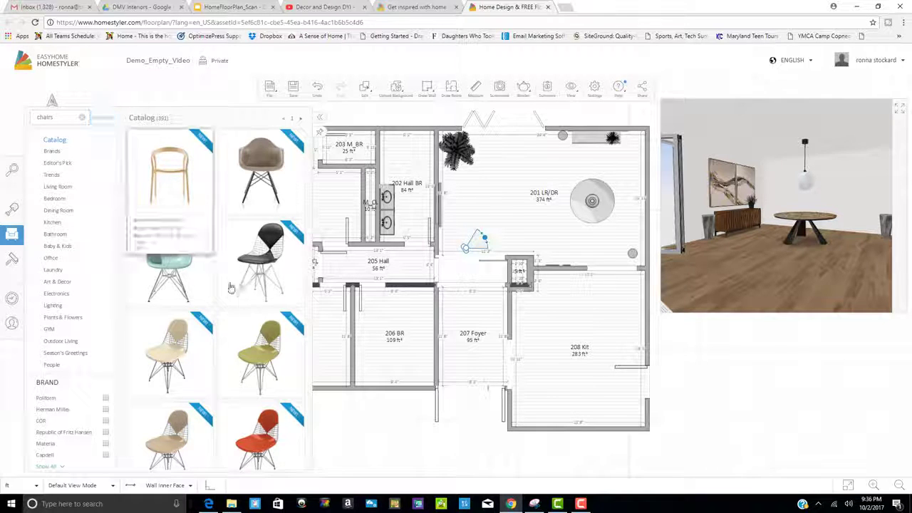
- Look through the first page of chair results for a suitable dining chair and continue to the second page
scroll(230, 287, "down", 10)
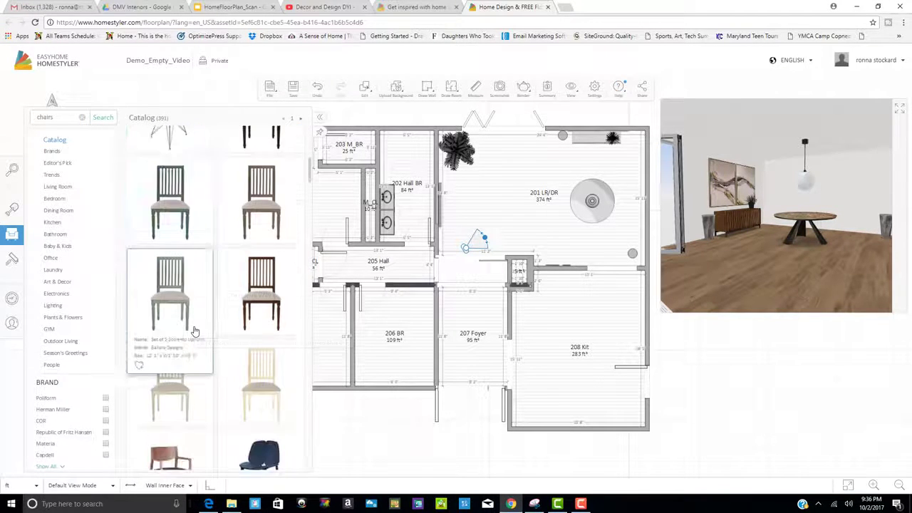
scroll(194, 331, "down", 8)
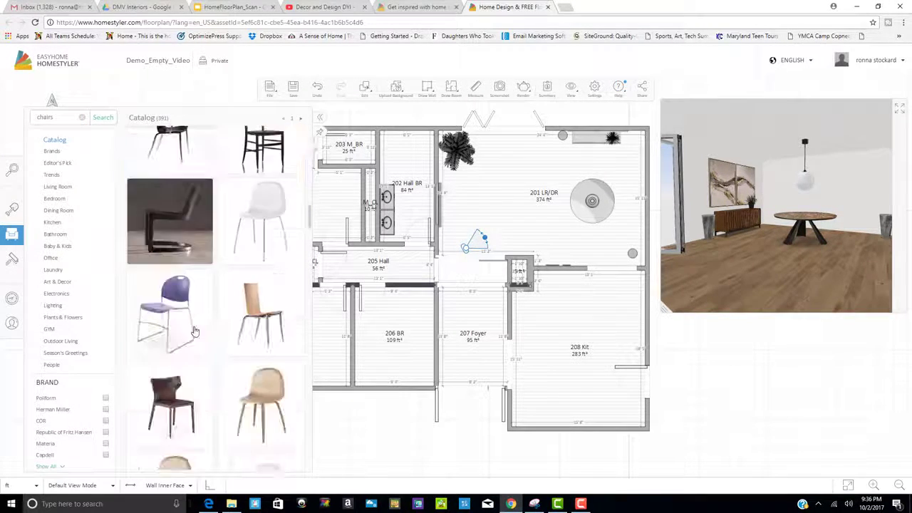
scroll(194, 331, "down", 3)
scroll(253, 313, "down", 3)
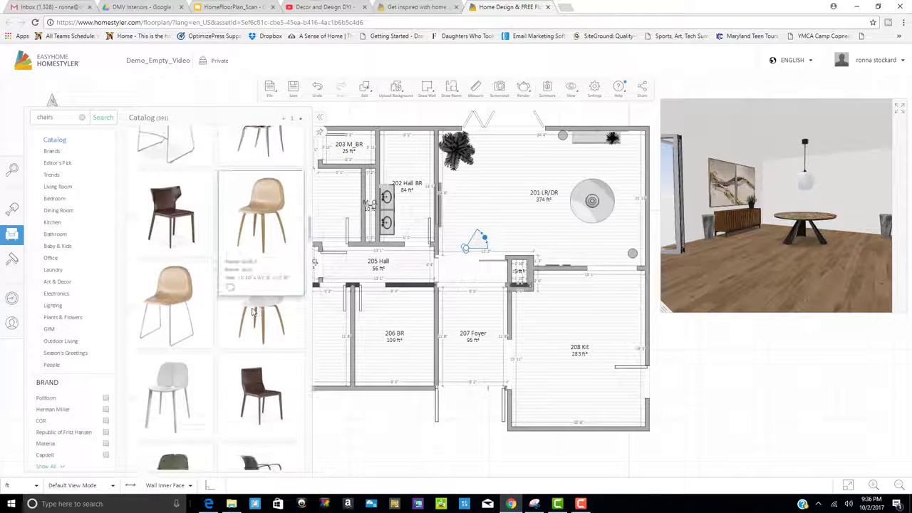
scroll(253, 313, "down", 1)
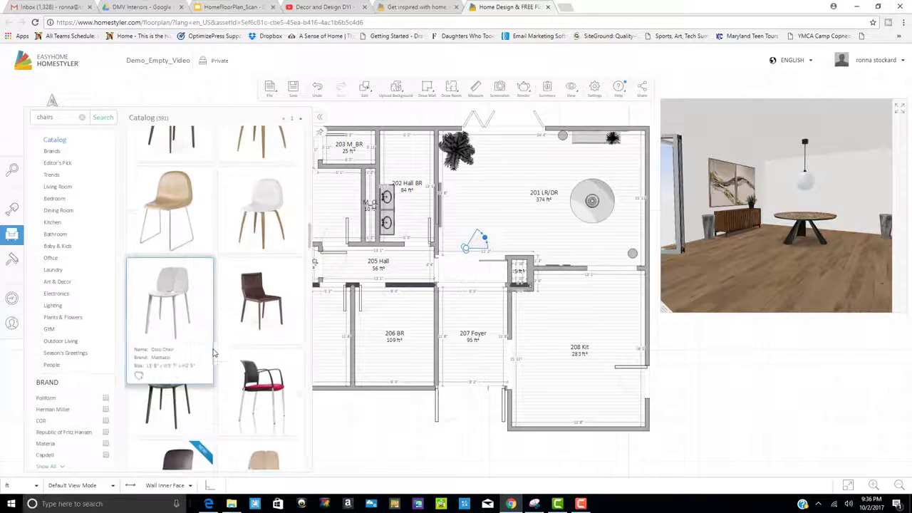
scroll(214, 353, "down", 6)
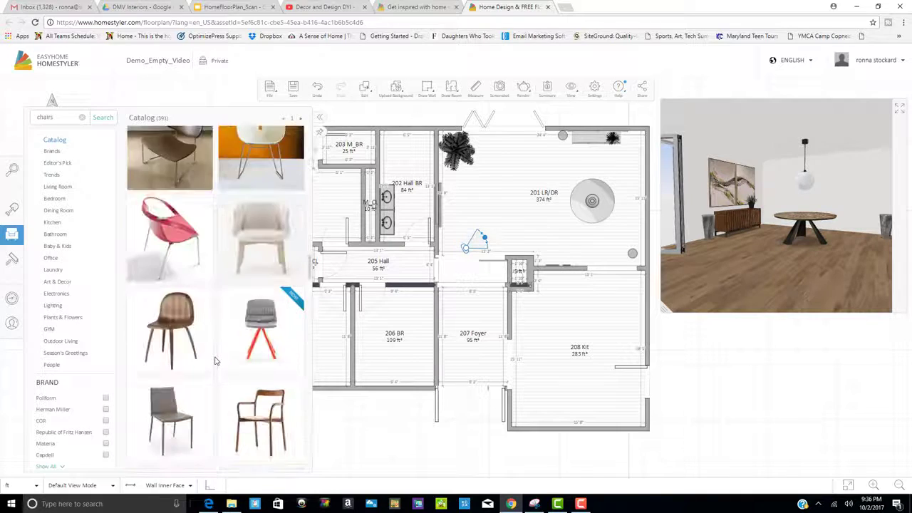
scroll(214, 360, "down", 10)
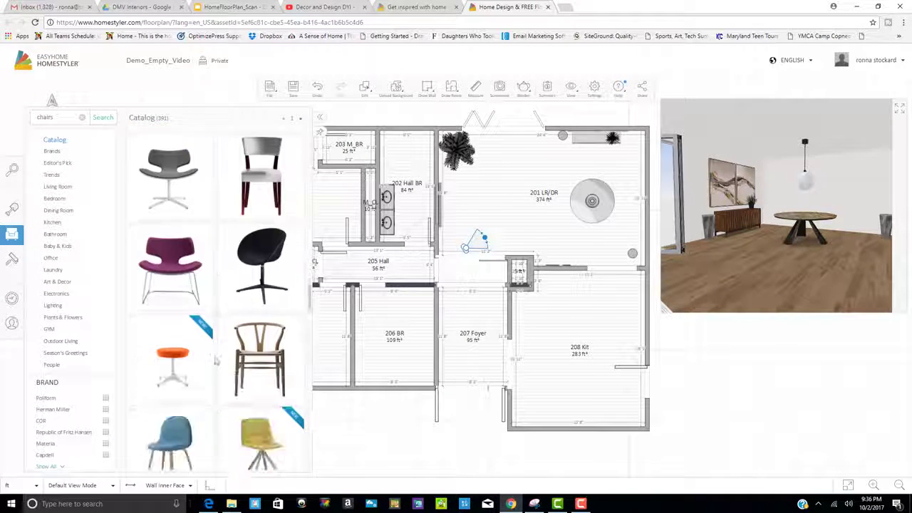
scroll(215, 361, "down", 8)
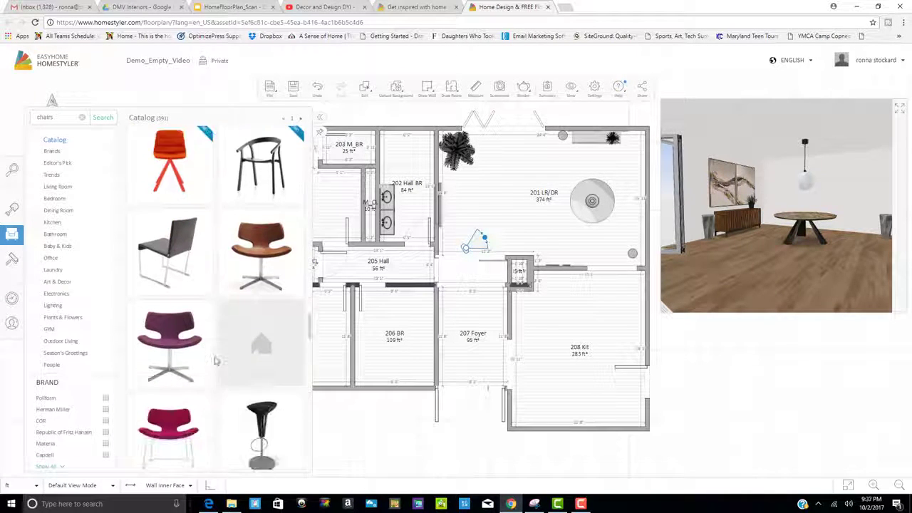
scroll(214, 361, "down", 6)
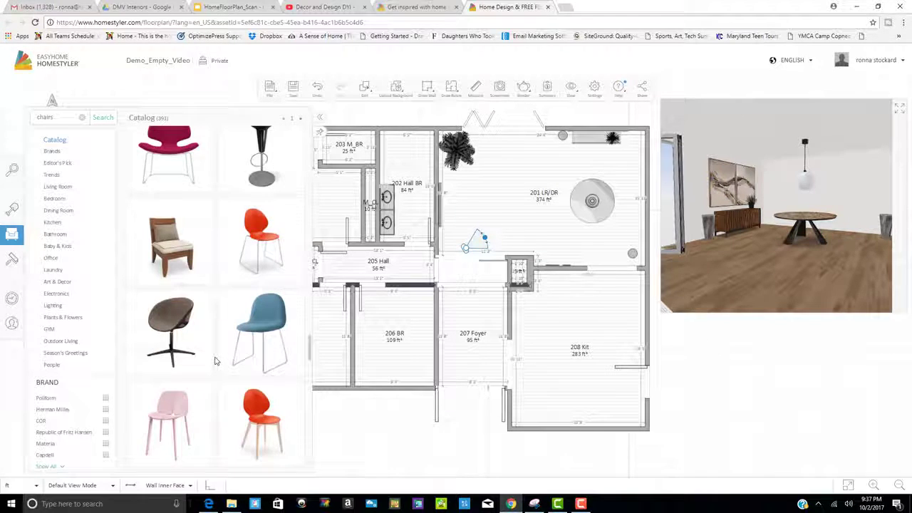
scroll(214, 361, "down", 8)
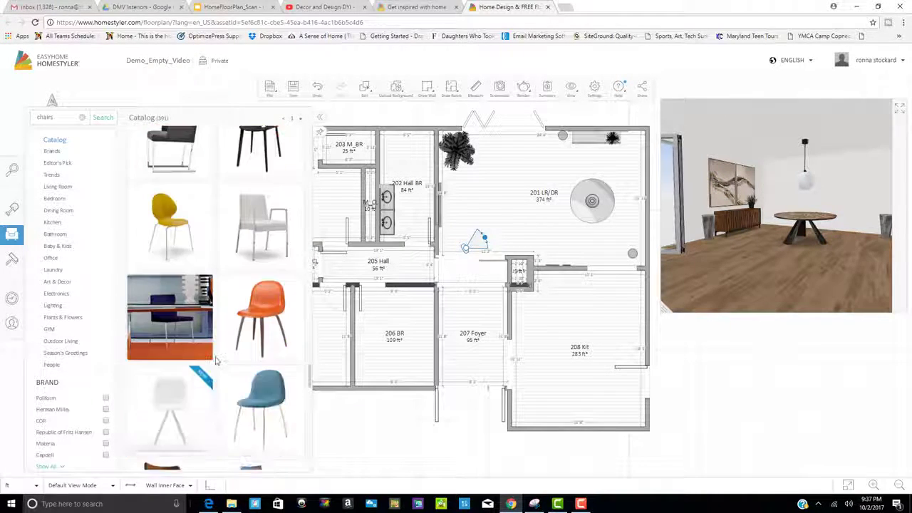
scroll(216, 360, "down", 8)
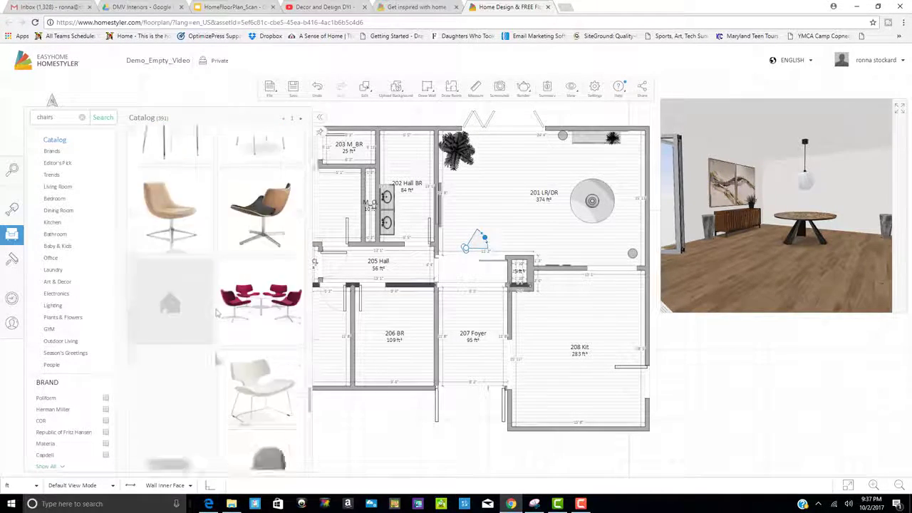
scroll(218, 360, "down", 8)
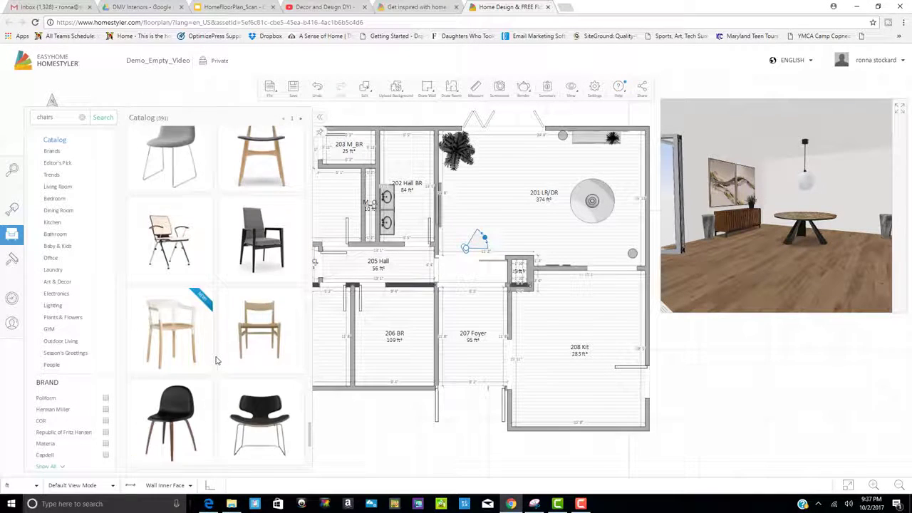
scroll(217, 360, "down", 5)
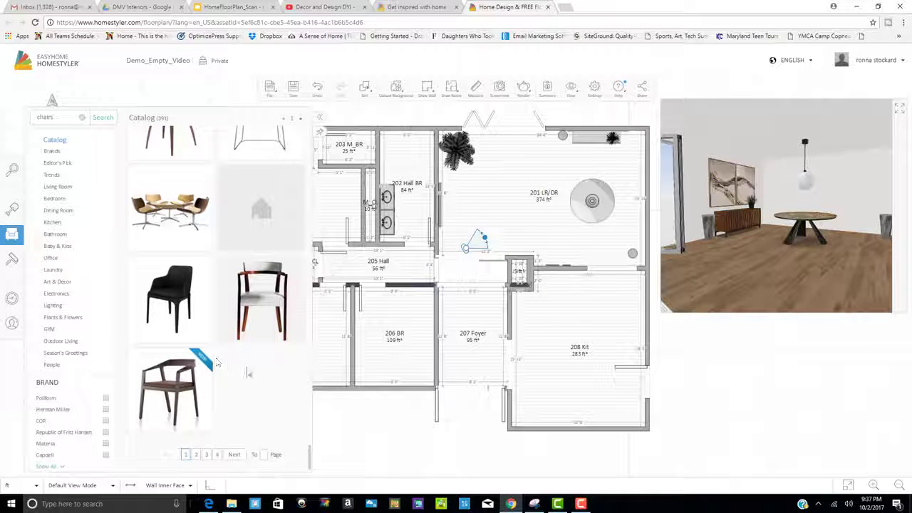
left_click(233, 454)
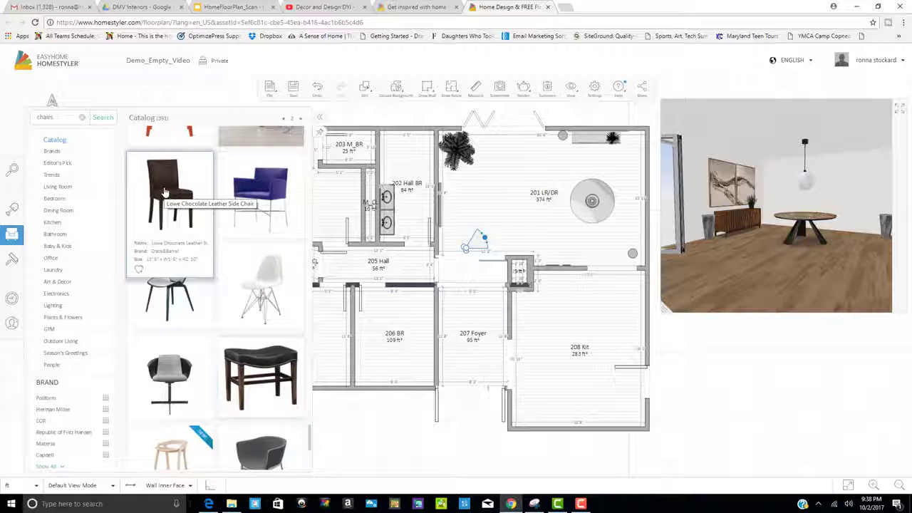
- Place the Lowe Chocolate Leather Side Chair by Crate&Barrel in room 201 LR/DR, on the kitchen side of the round dining table
left_click(164, 191)
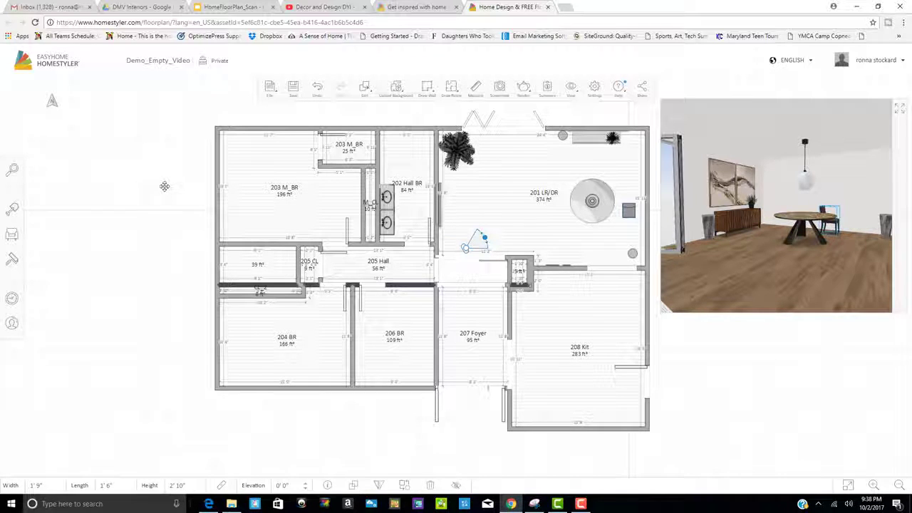
left_click_drag(164, 186, 164, 186)
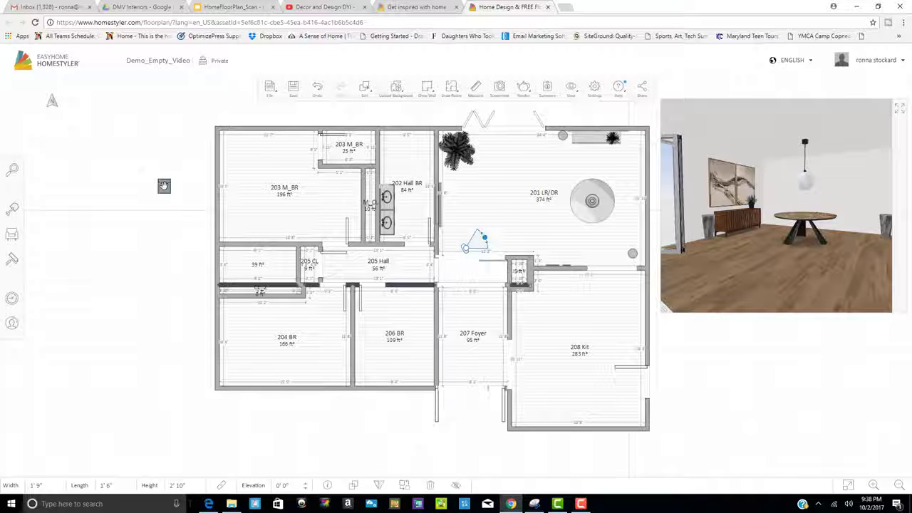
left_click(166, 189)
left_click_drag(164, 189, 181, 187)
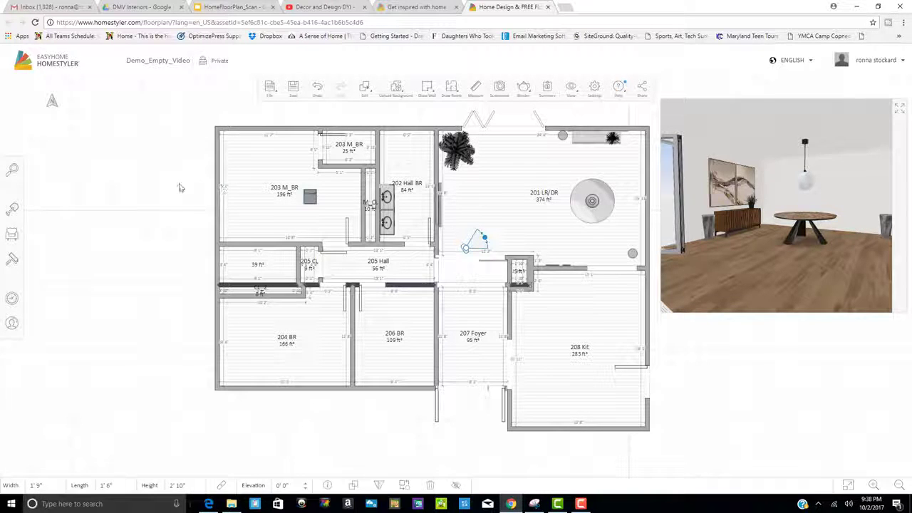
key("ctrl+z")
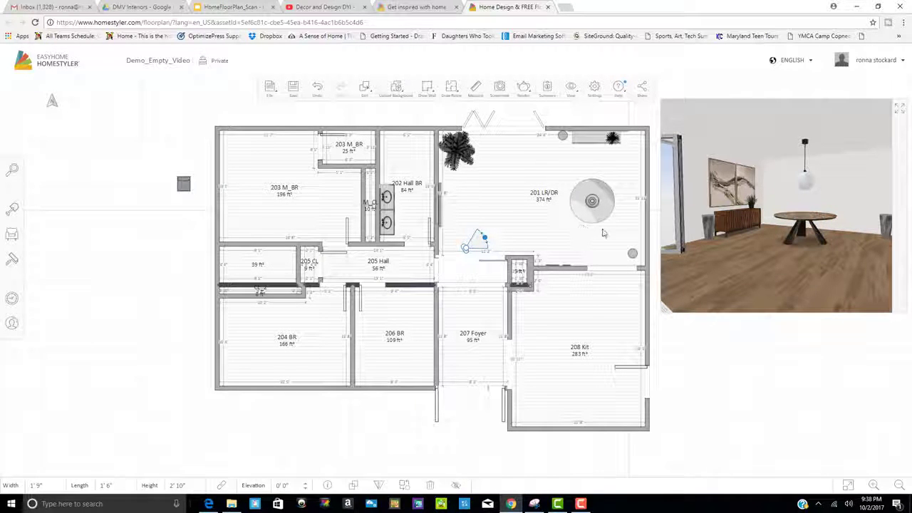
left_click(595, 236)
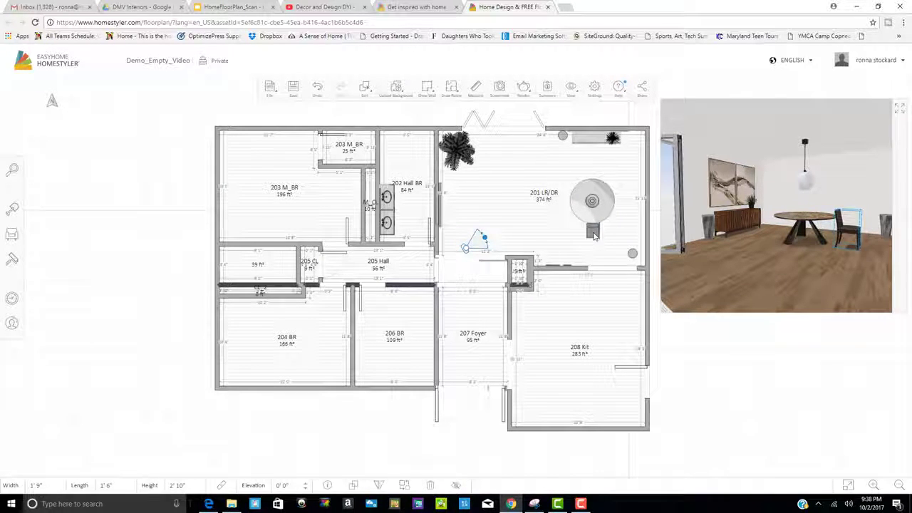
left_click_drag(595, 236, 597, 238)
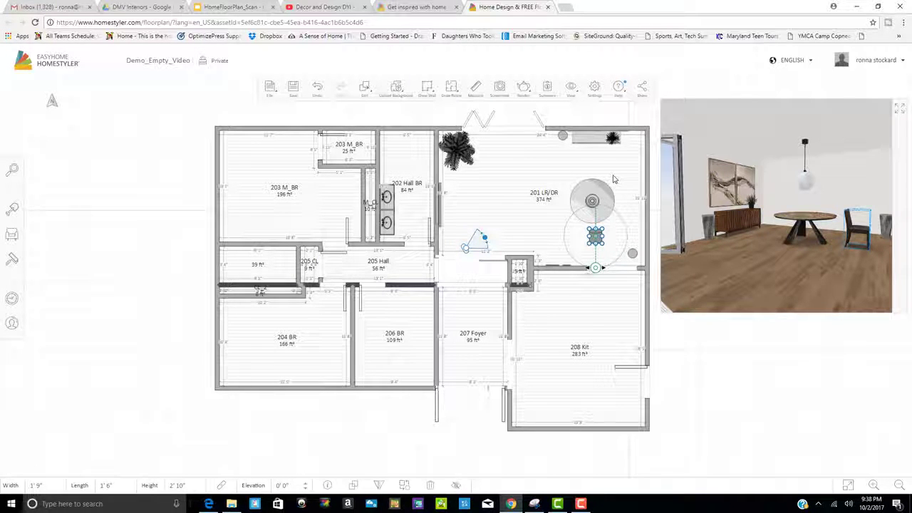
- Copy the leather side chair and place the duplicate on the opposite side of the round table, facing the first chair's position
key("ctrl+c")
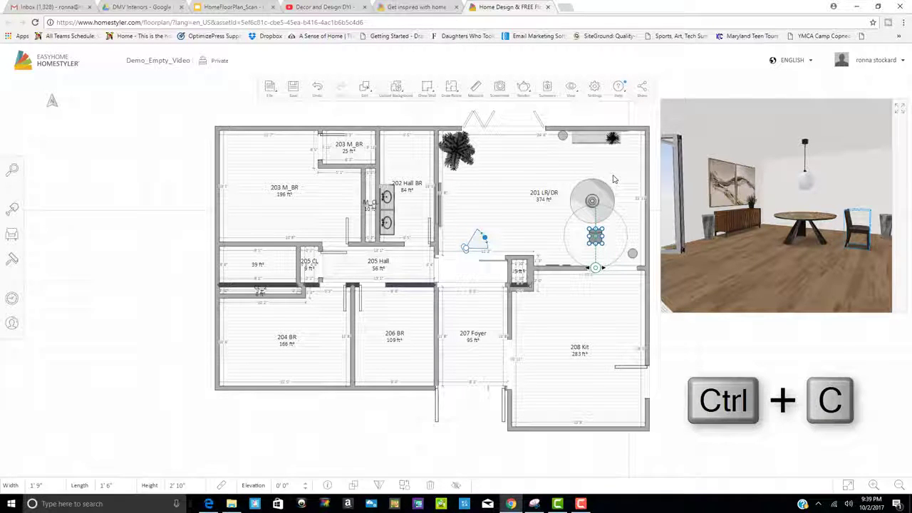
key("ctrl+v")
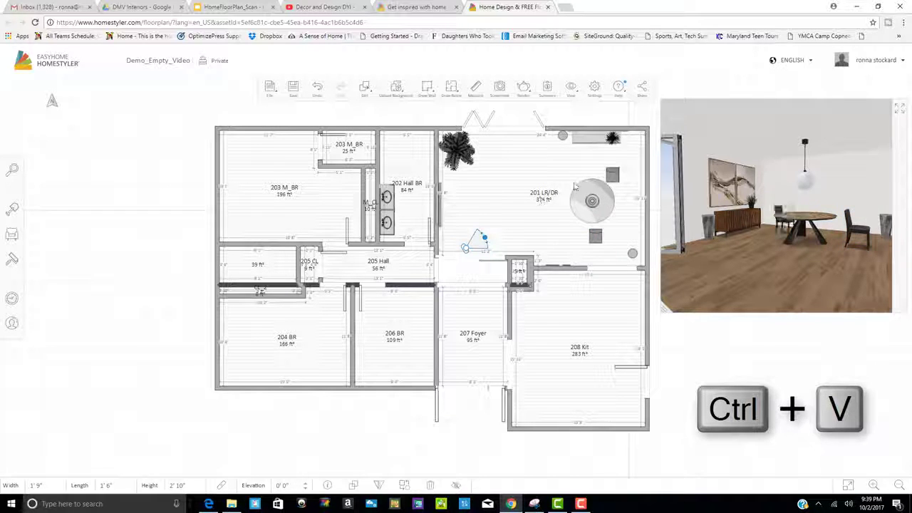
left_click_drag(611, 175, 594, 183)
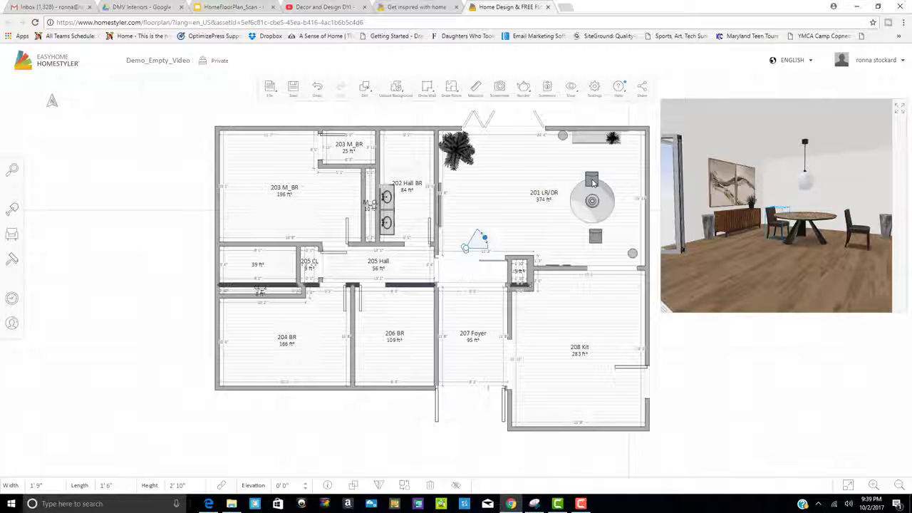
left_click(593, 182)
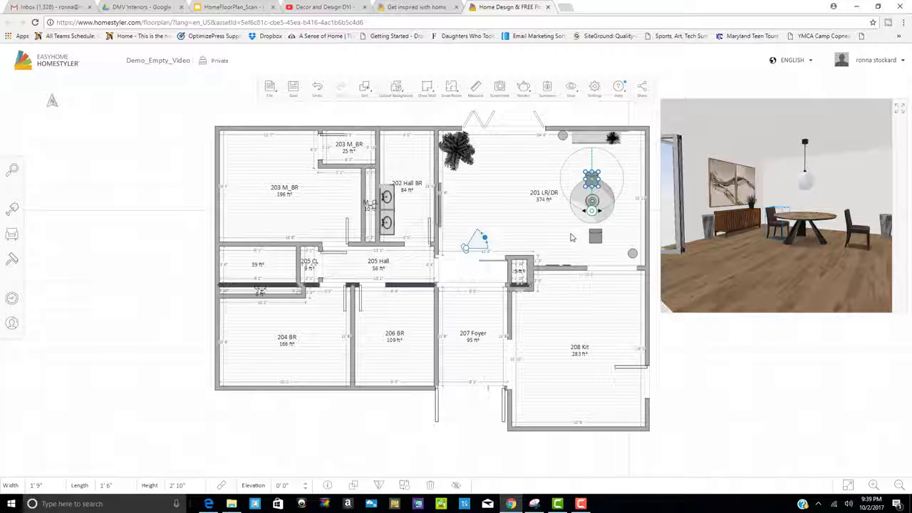
left_click(571, 237)
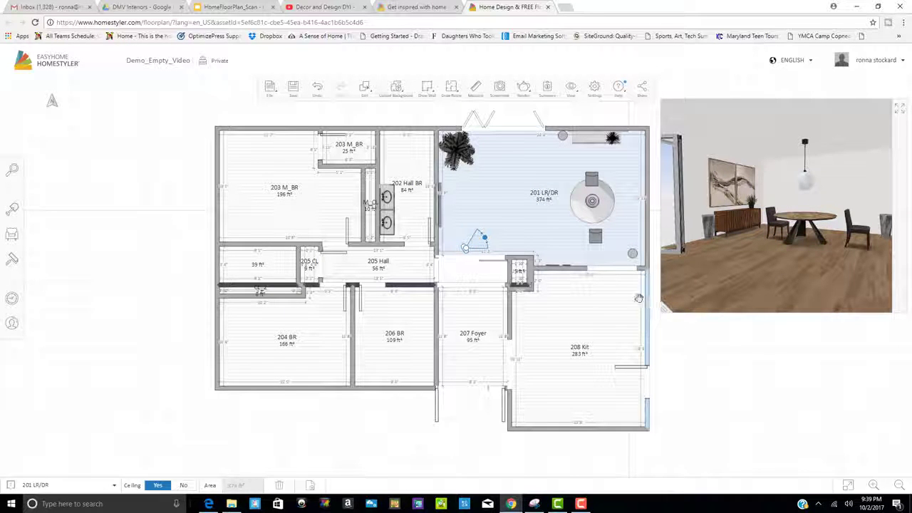
left_click(538, 228)
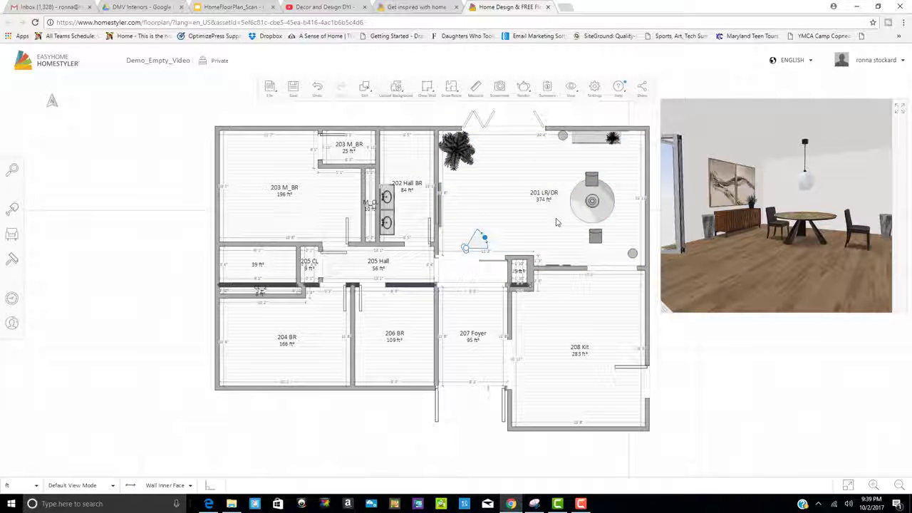
- Paste another copy of the side chair and place it at the table edge nearest the 201 LR/DR label
key("ctrl+v")
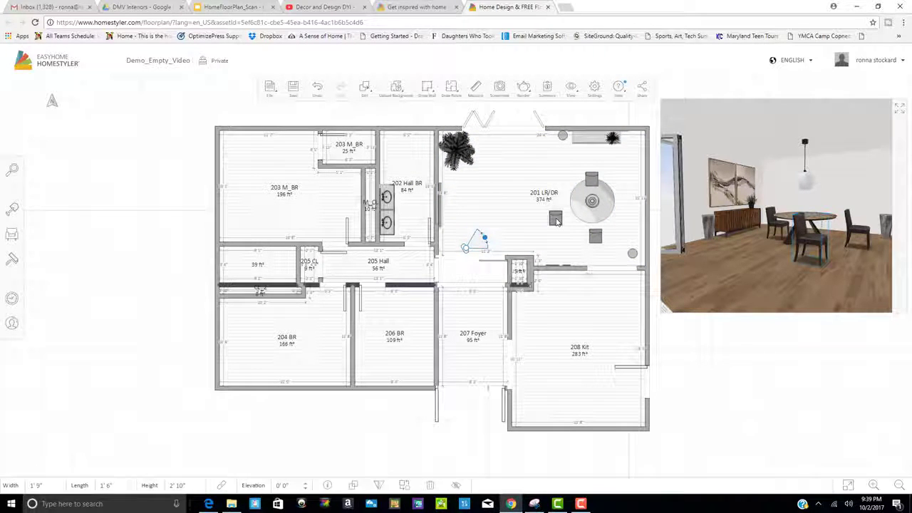
left_click_drag(563, 201, 576, 175)
mouse_move(560, 220)
left_mouse_down()
mouse_move(568, 218)
mouse_move(560, 226)
left_mouse_up()
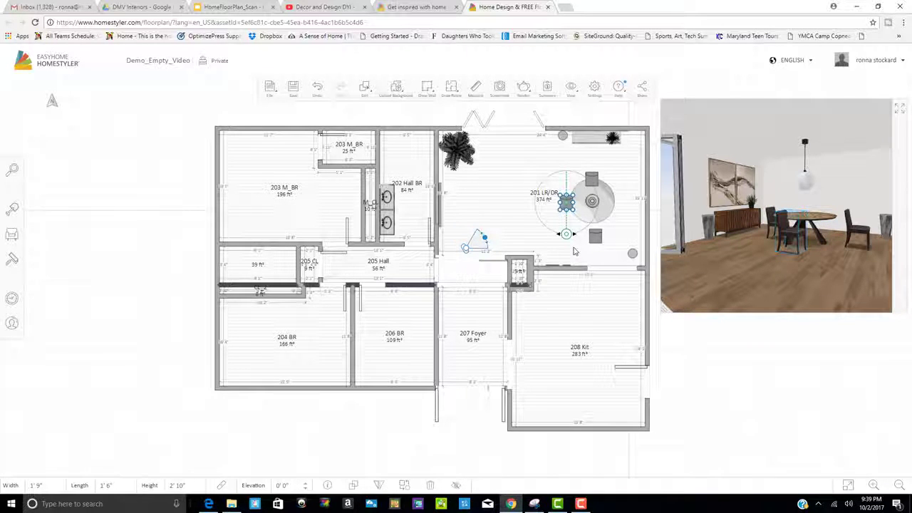
left_click(574, 251)
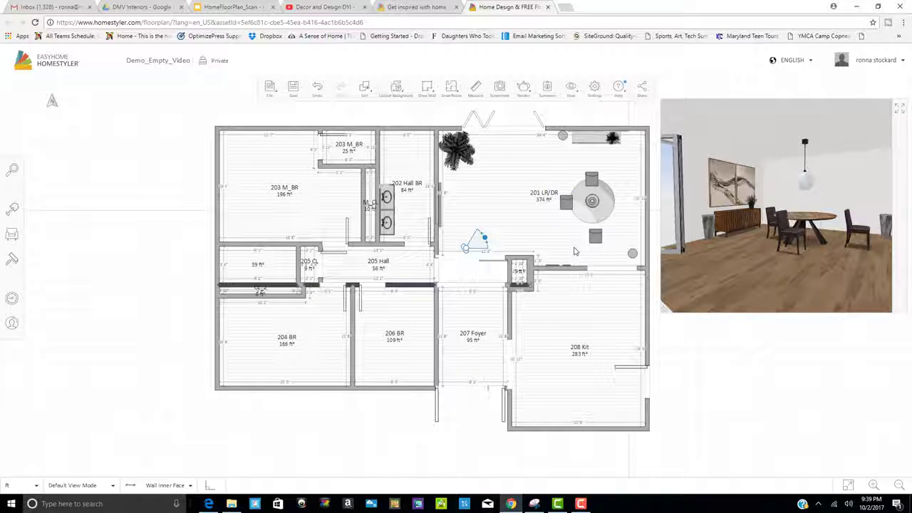
- Paste a fourth side chair, place it at the table edge nearest the room's outer side wall, and rotate it to face the table
key("ctrl+v")
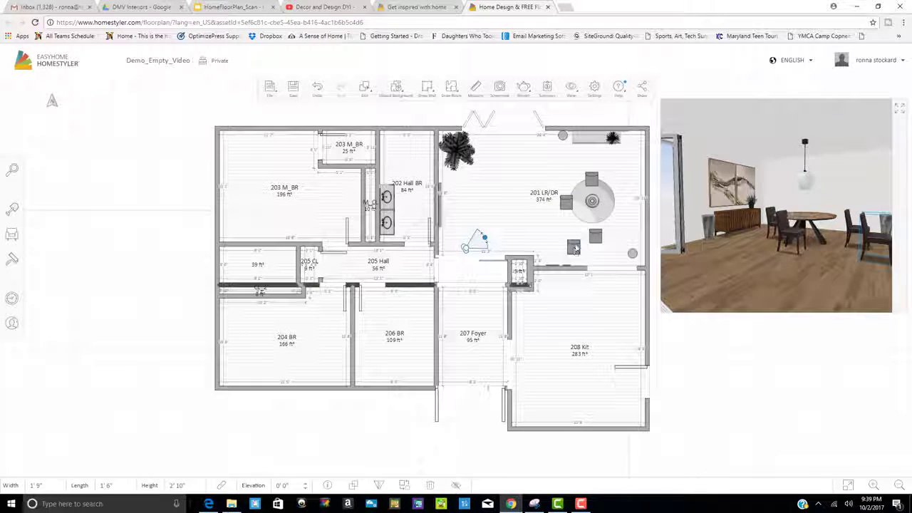
left_click_drag(618, 197, 624, 203)
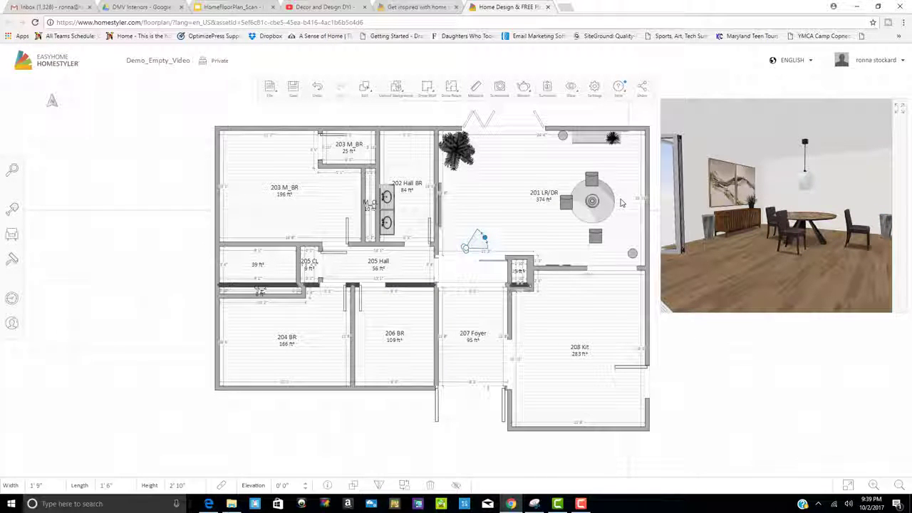
key("ctrl+v")
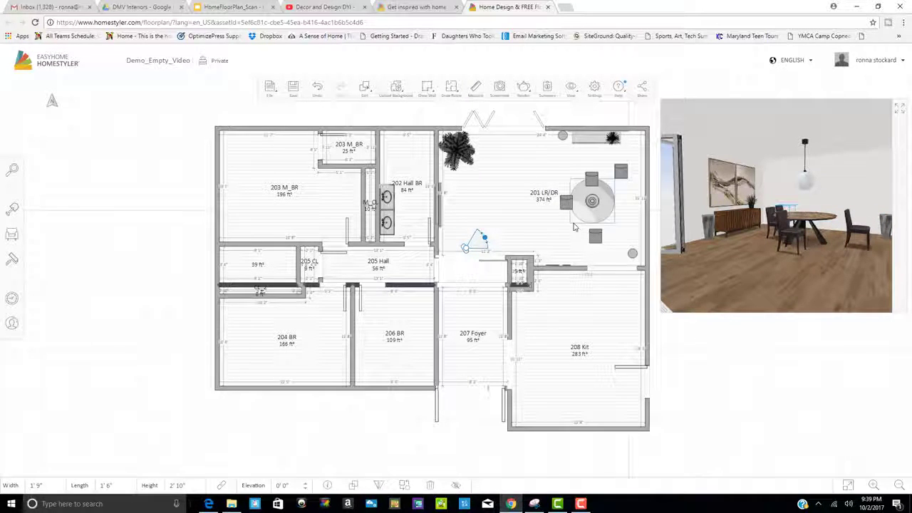
left_click_drag(621, 171, 630, 144)
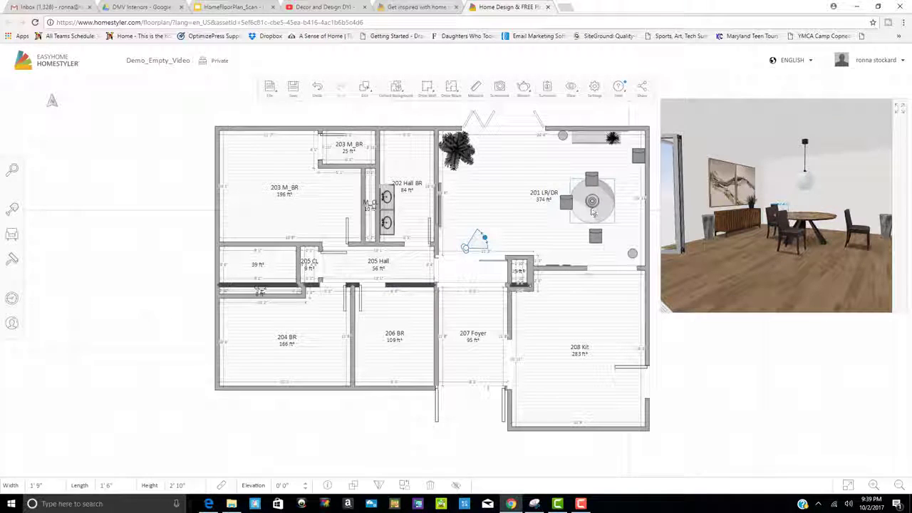
left_click(638, 155)
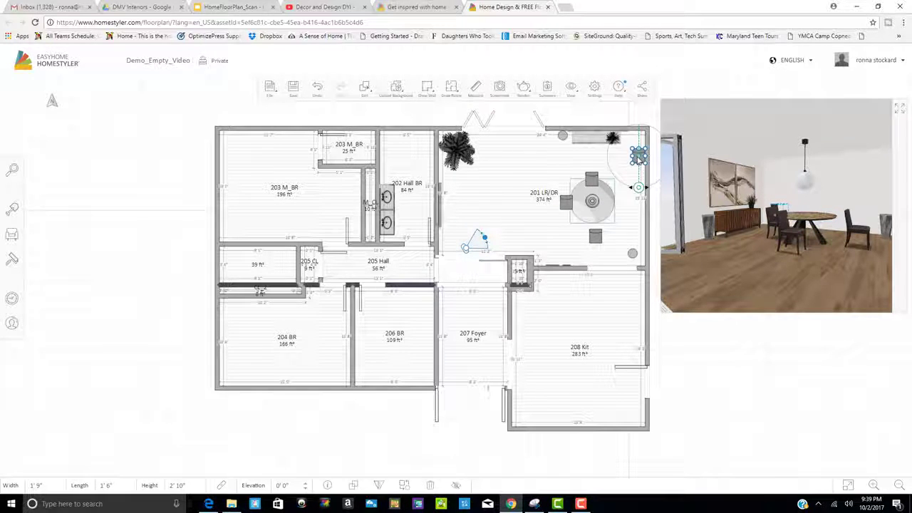
left_click_drag(617, 206, 618, 206)
left_click(619, 206)
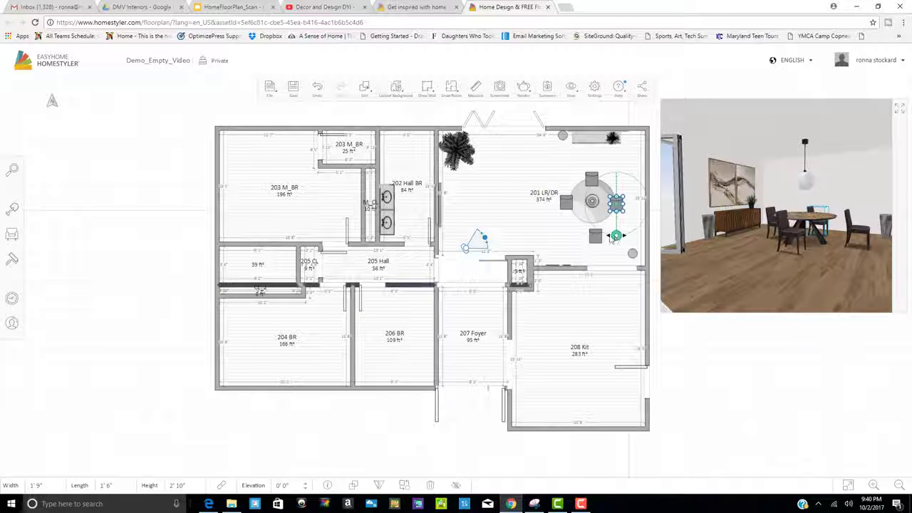
left_click_drag(614, 238, 595, 202)
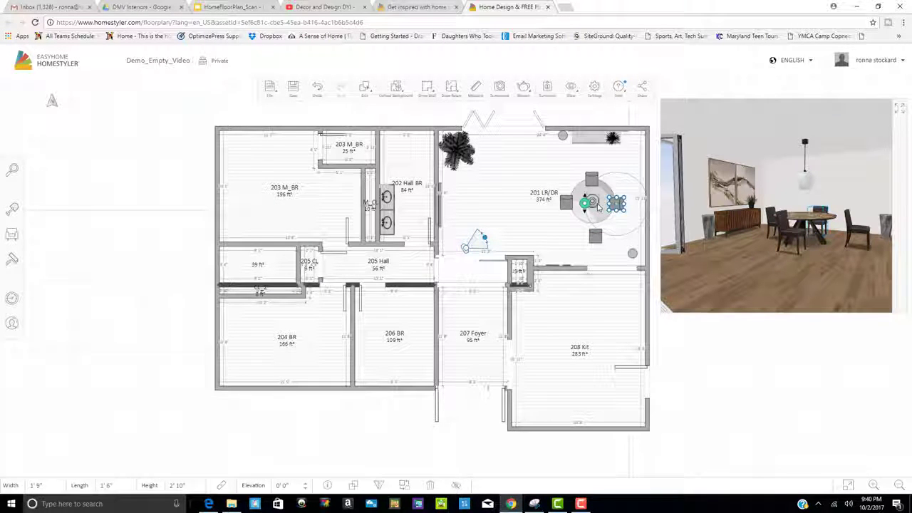
left_click(606, 238)
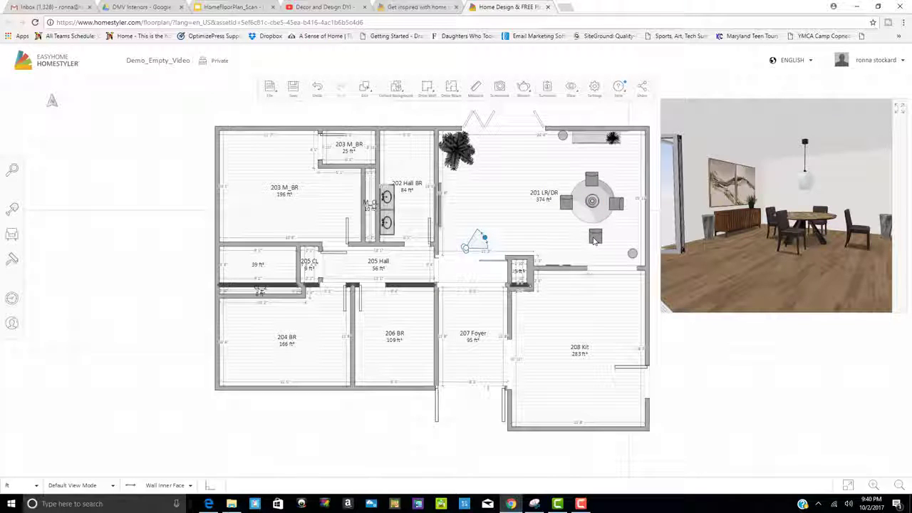
- Rotate the kitchen-side chair half a turn to face the round table and move it up against the table's edge
left_click(595, 239)
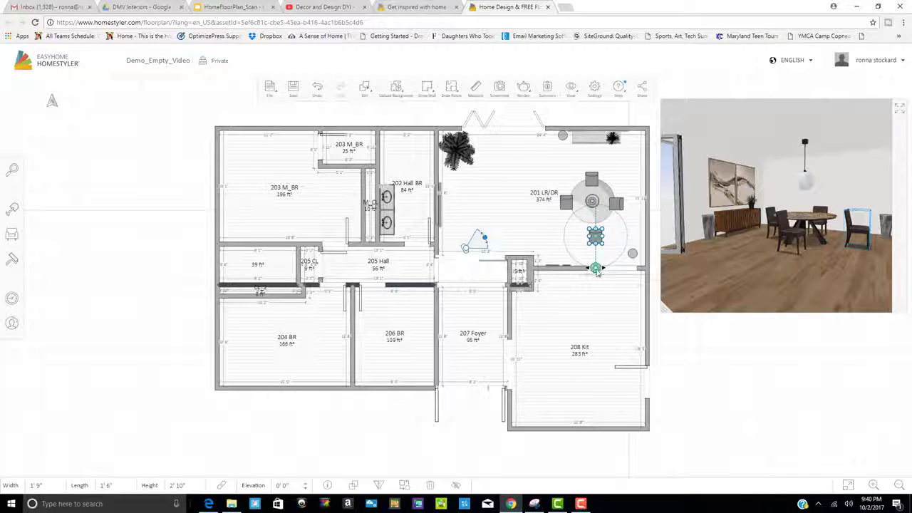
left_click_drag(595, 269, 599, 227)
left_click_drag(598, 227, 592, 219)
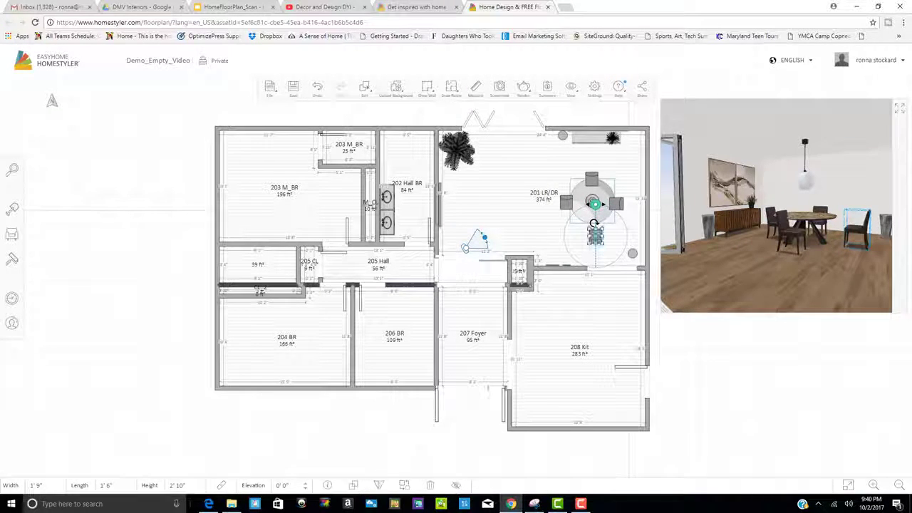
key("Escape")
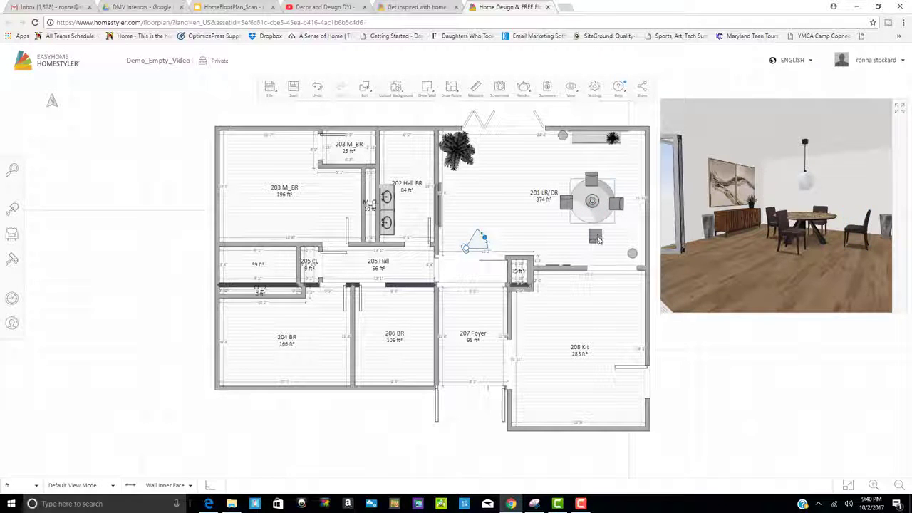
left_click_drag(595, 231, 593, 230)
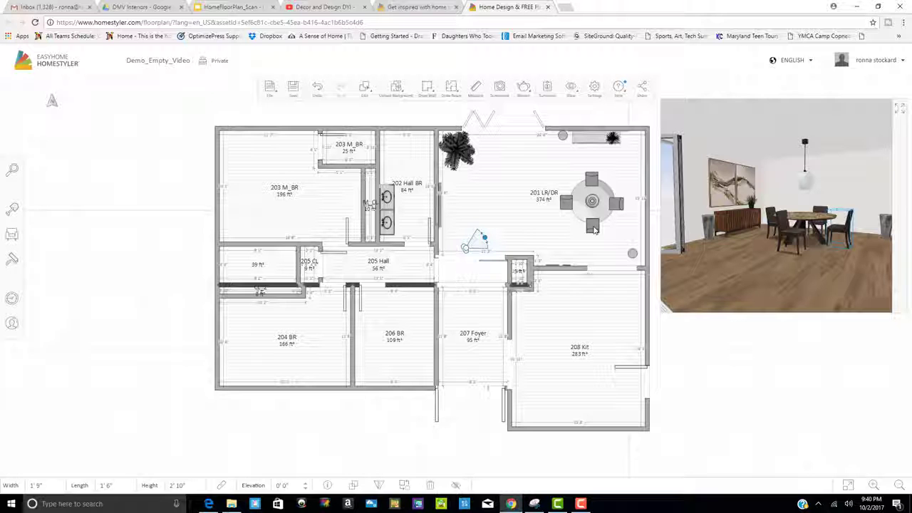
left_click(594, 229)
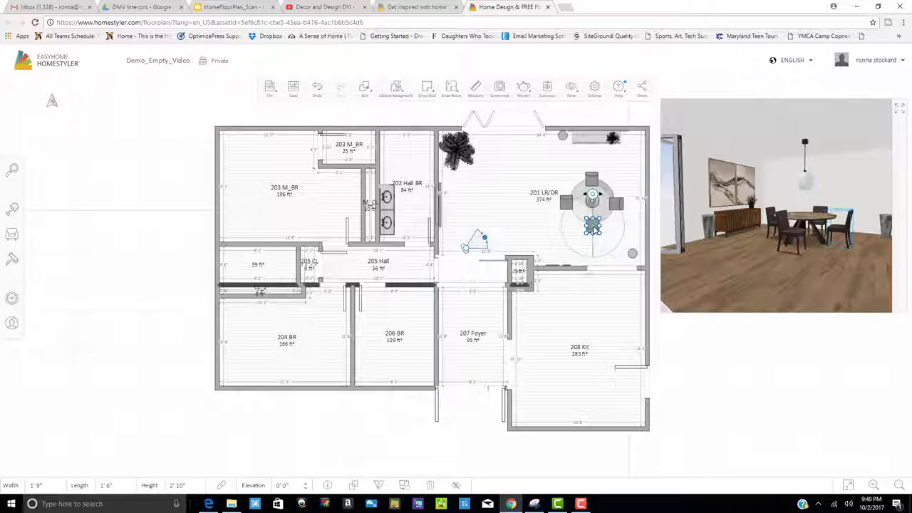
key("Escape")
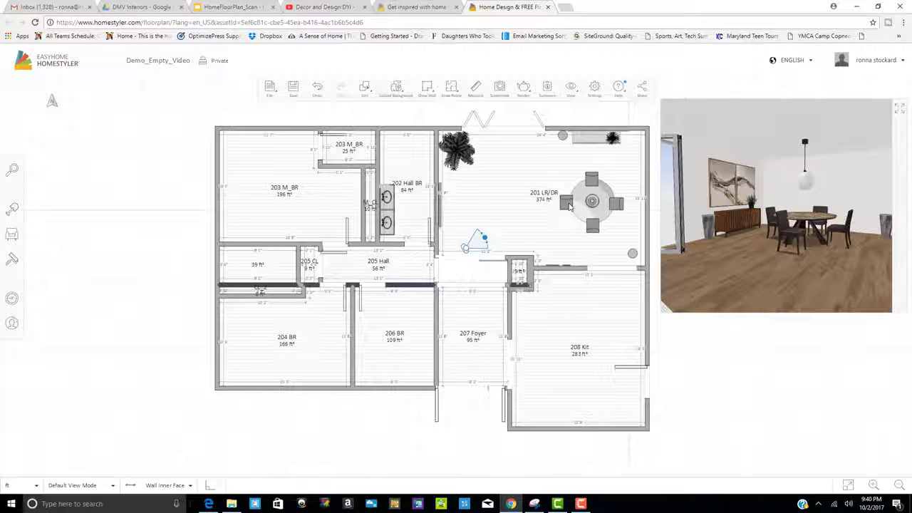
- Rotate the chair nearest the 201 LR/DR label so that it faces the round dining table
left_click(569, 204)
left_click_drag(567, 238, 588, 203)
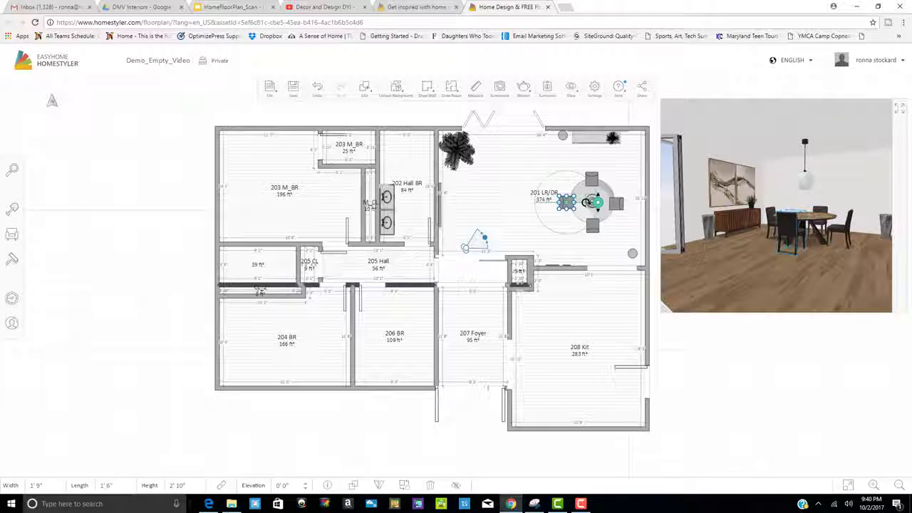
key("Escape")
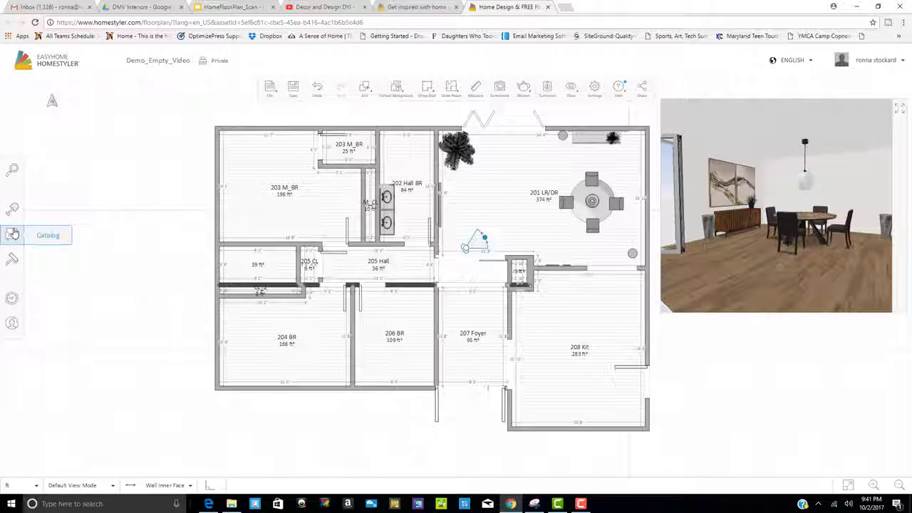
- Reopen the furniture catalog and browse to the Dining Room category
left_click(49, 238)
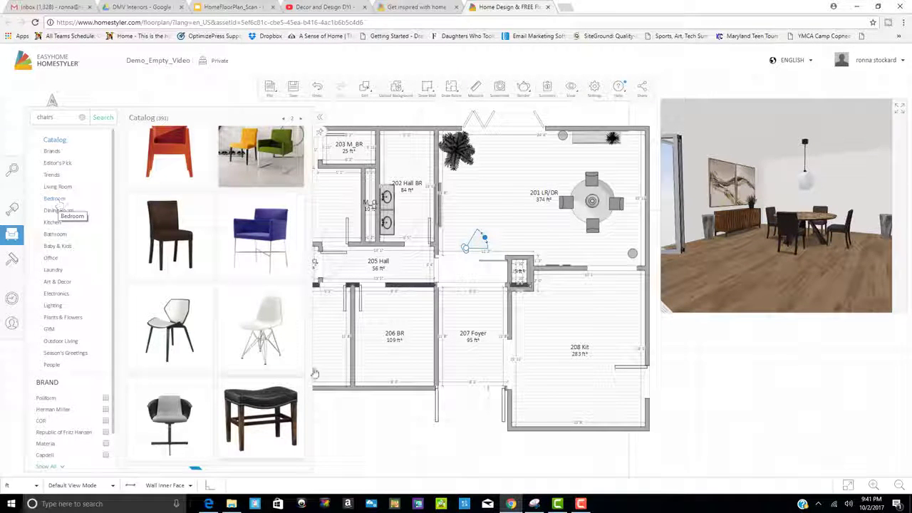
left_click(58, 211)
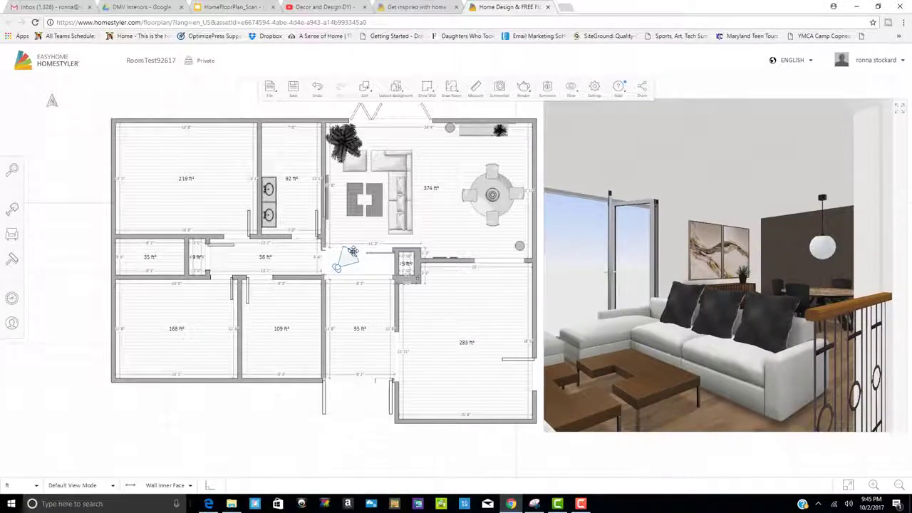
- Turn the camera in the furnished RoomTest92617 design to view the sectional sofa, coffee table and glass doors
left_click_drag(353, 252, 350, 249)
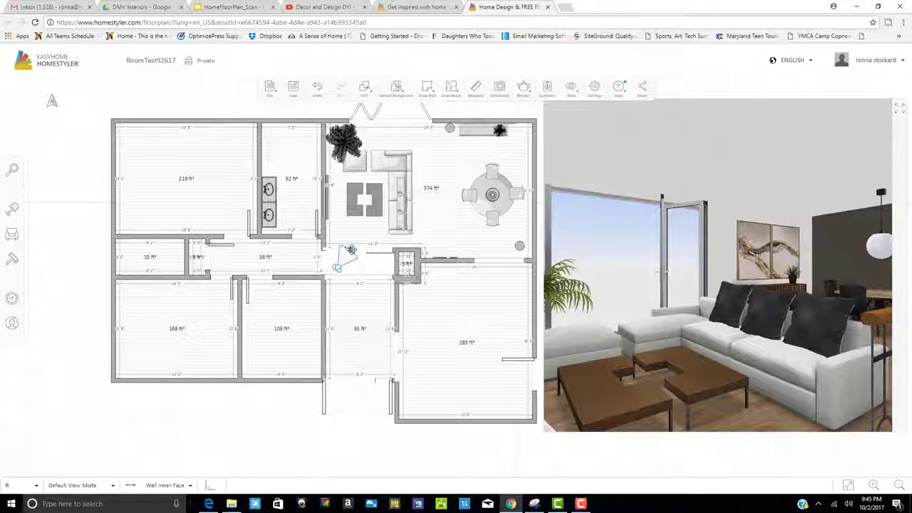
left_click_drag(350, 249, 351, 249)
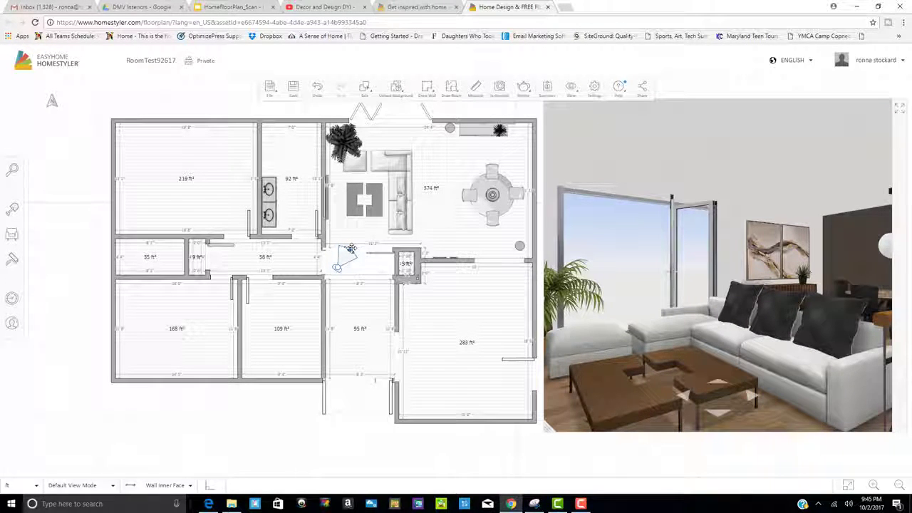
- Open the project summary, look through the product list used in the design, and return to the floor plan
left_click(547, 89)
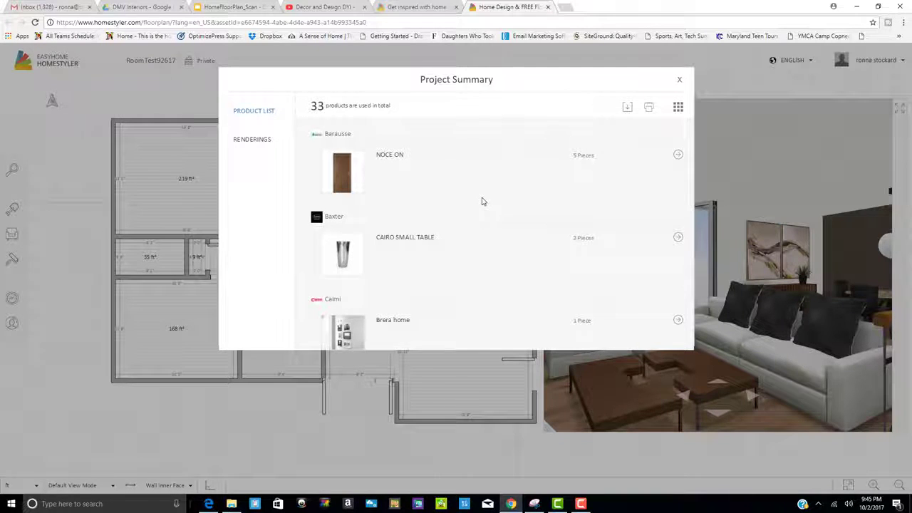
scroll(482, 202, "down", 1)
scroll(478, 205, "down", 5)
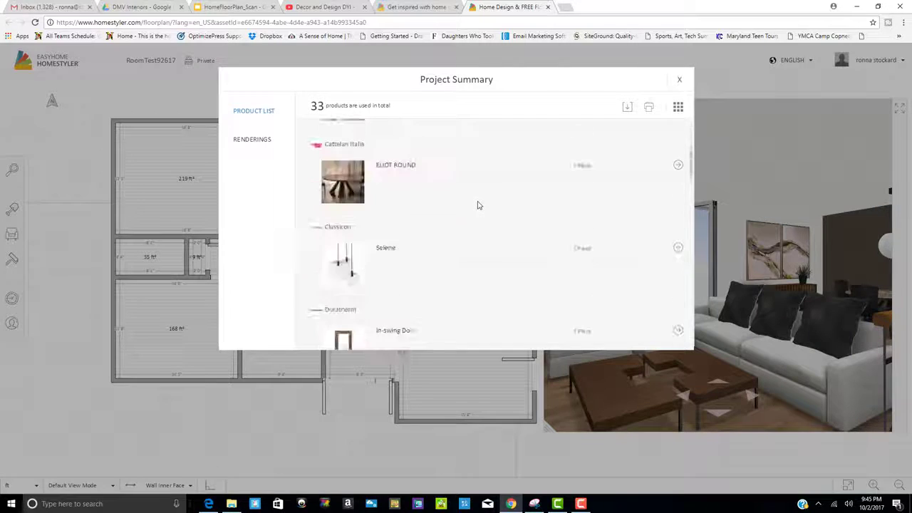
scroll(478, 206, "down", 1)
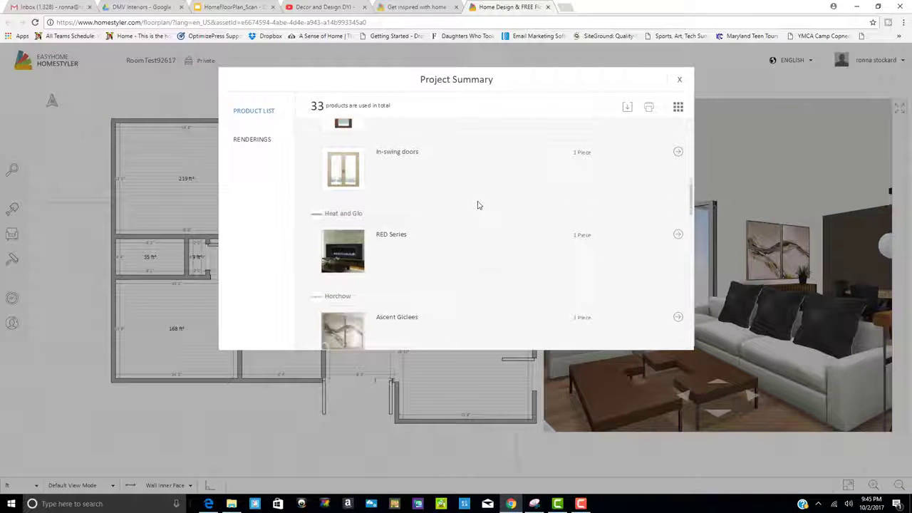
scroll(478, 205, "down", 2)
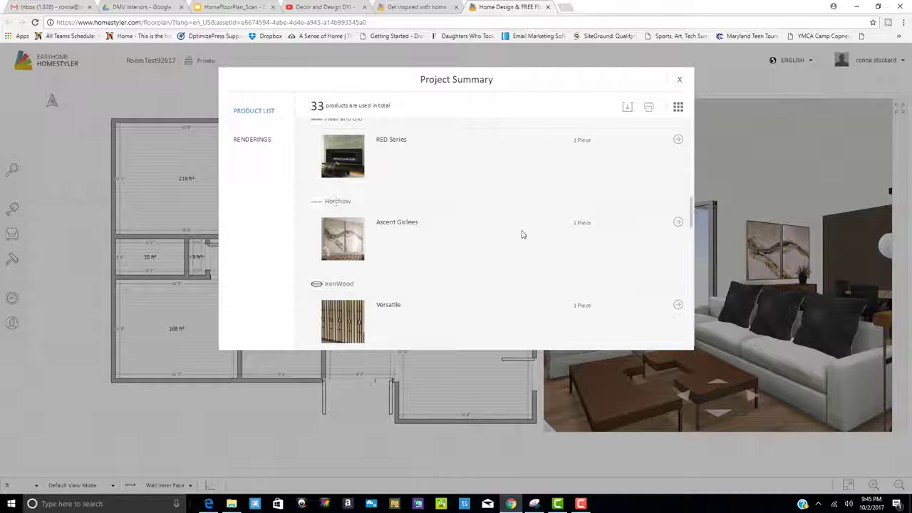
scroll(521, 233, "up", 3)
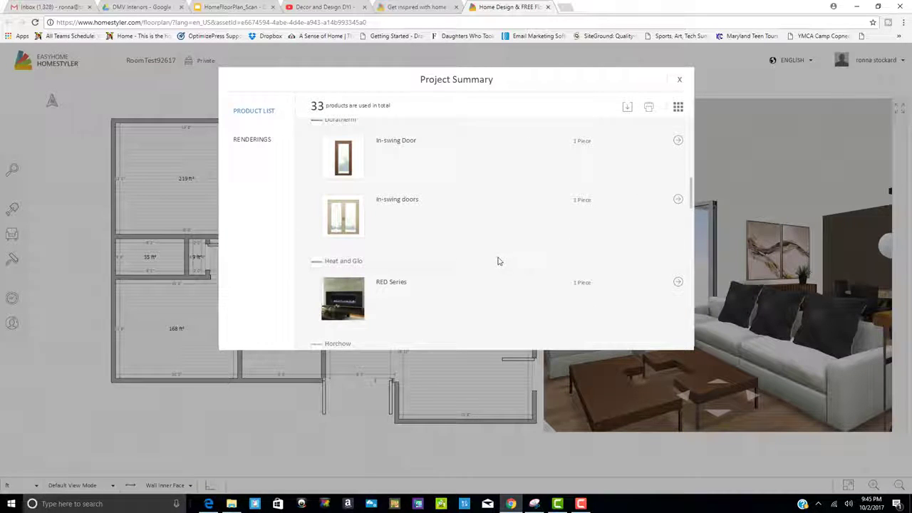
scroll(499, 260, "up", 5)
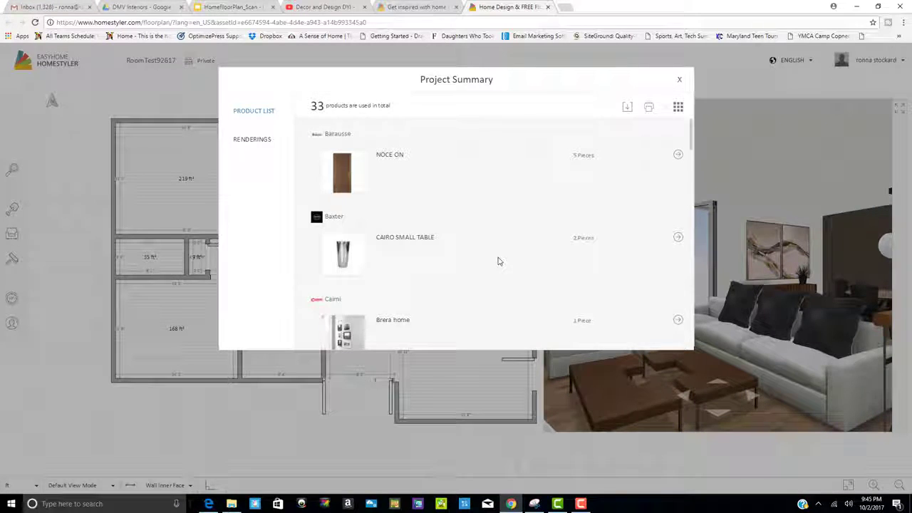
left_click(563, 444)
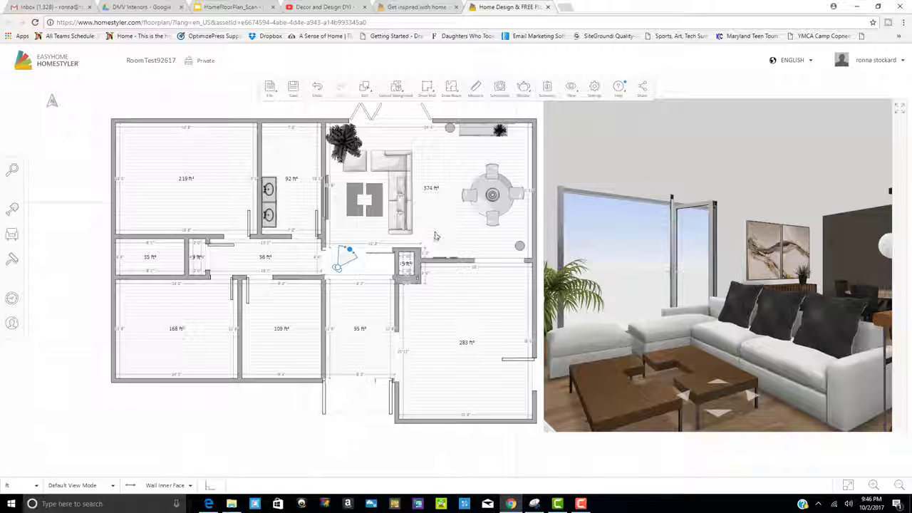
- View the floor plan snip in Snipping Tool and the HomeFloorPlan_Scan slide, then return to the Homestyler design
left_click(534, 504)
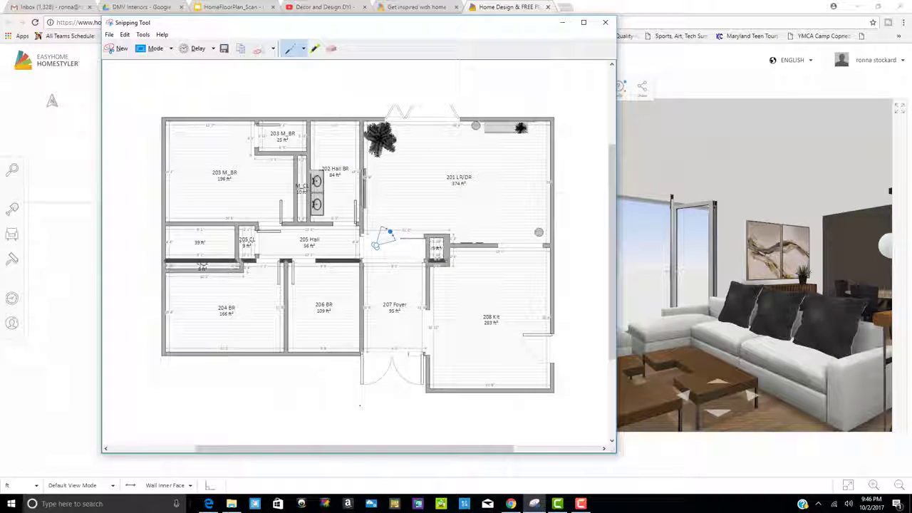
left_click(231, 10)
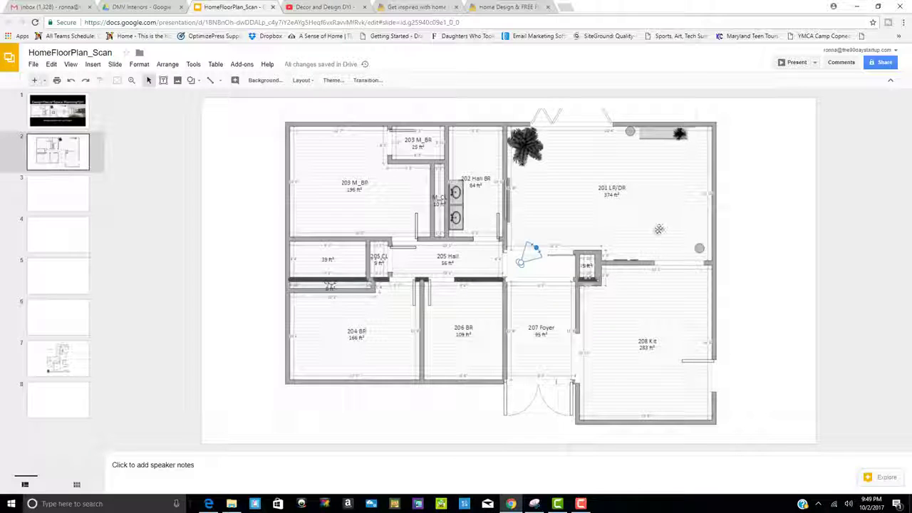
left_click(488, 9)
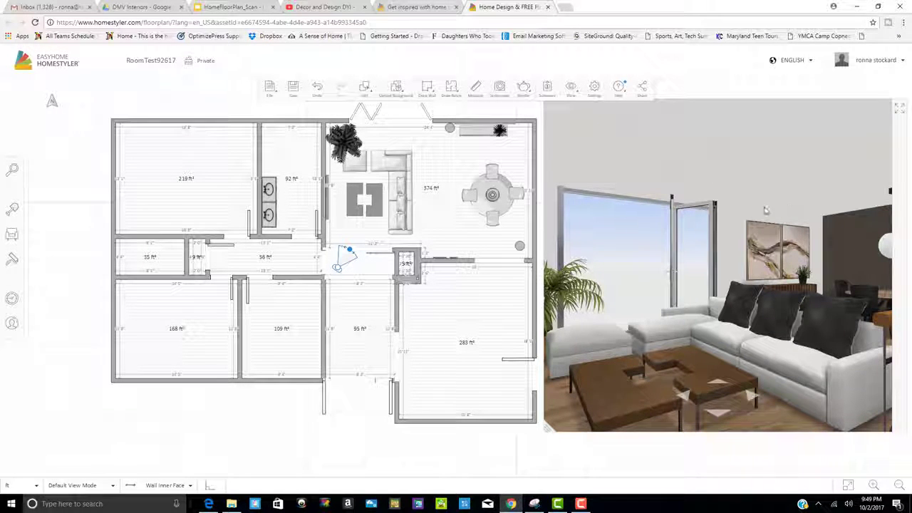
- Paint the living/dining room wall containing the folding glass doors with color 12038 from the style catalog
left_click(464, 120)
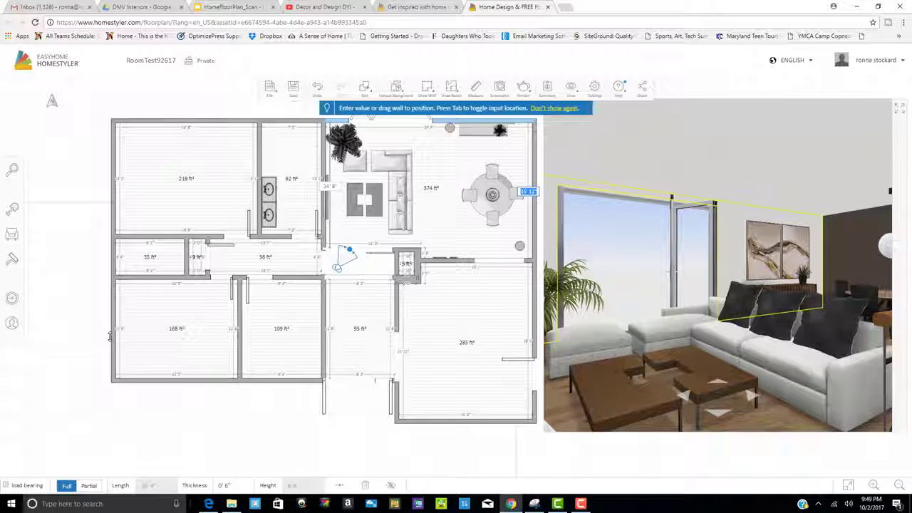
left_click(14, 262)
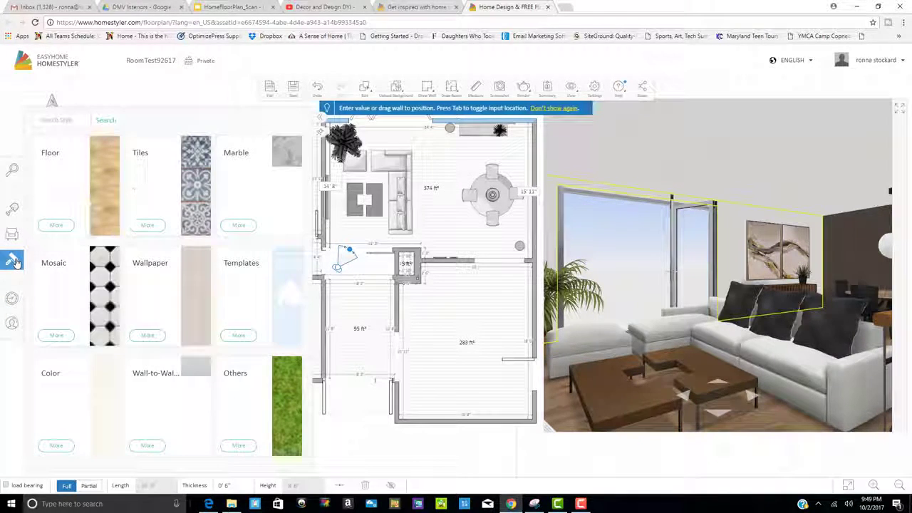
left_click(57, 446)
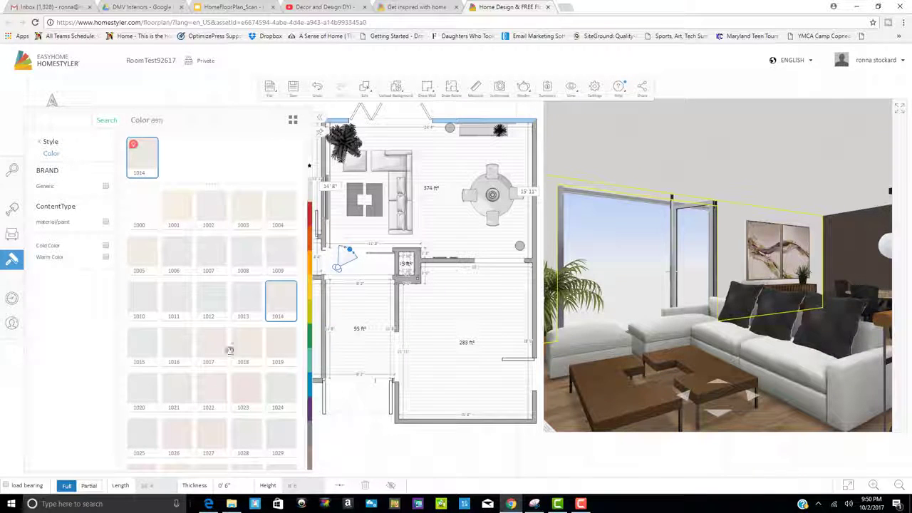
left_click(310, 461)
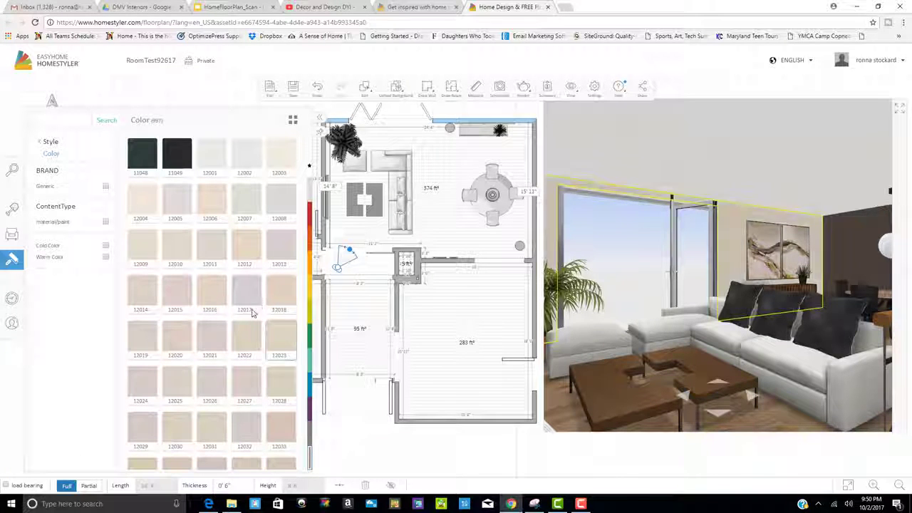
scroll(245, 314, "down", 3)
scroll(245, 316, "down", 2)
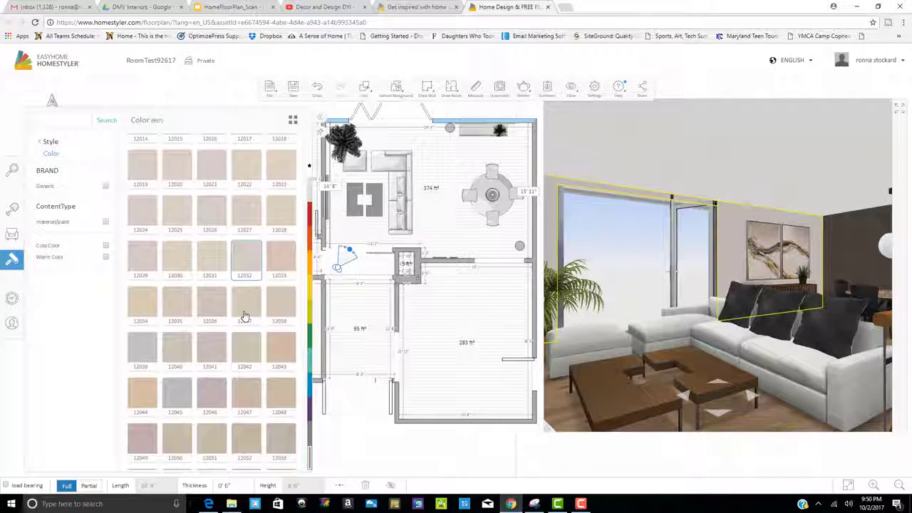
left_click(280, 303)
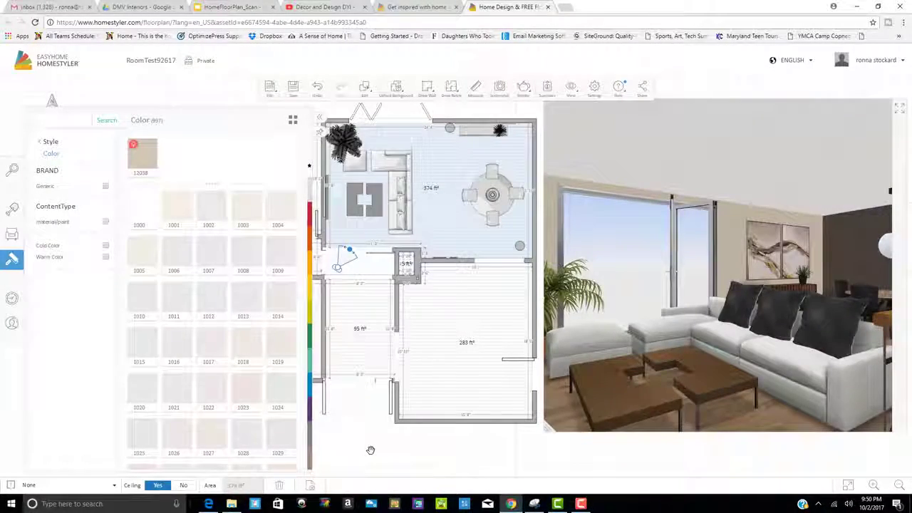
- Try applying paint color 12038 to the living/dining room floor
left_click(144, 163)
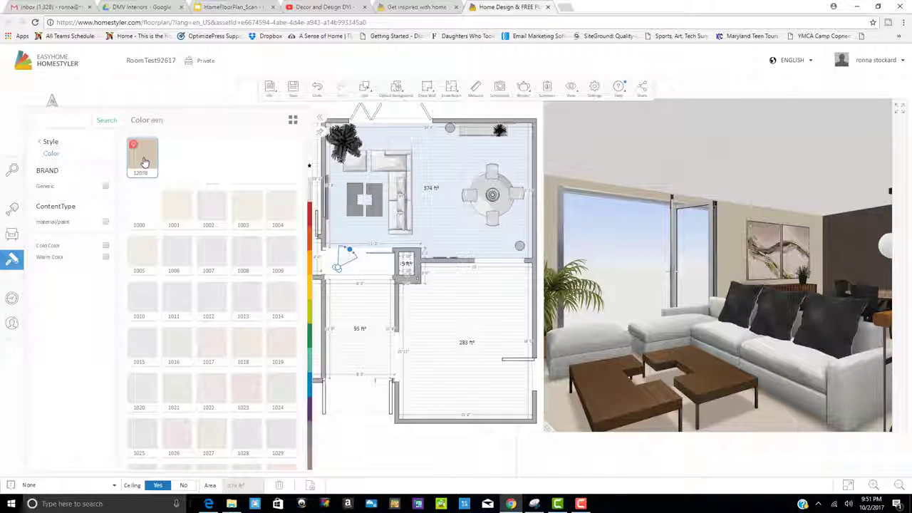
left_click(212, 207)
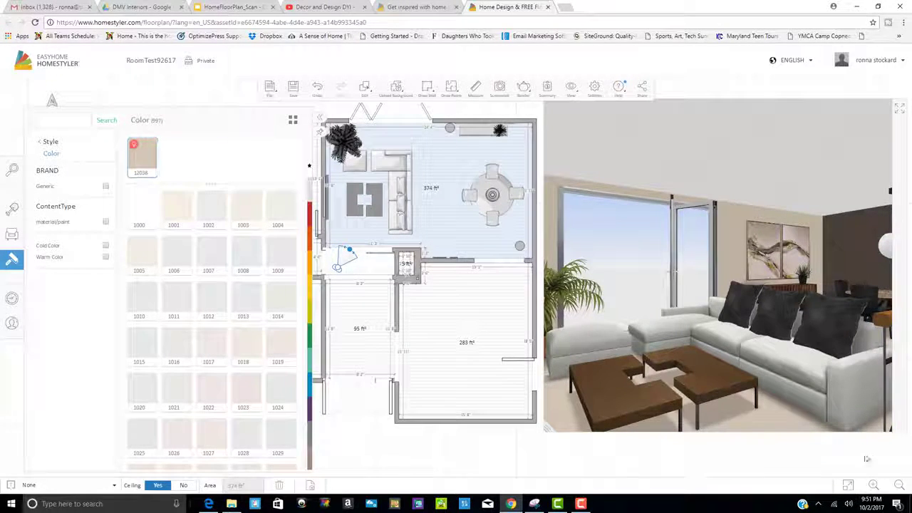
left_click(772, 420)
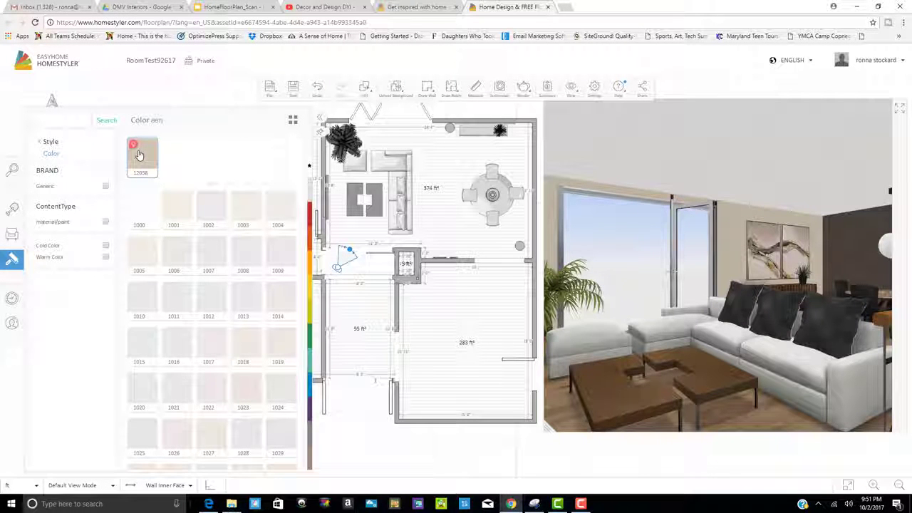
- Close the color catalog and reposition the camera to view the sofa, pendant lamp and dining table
left_click(211, 214)
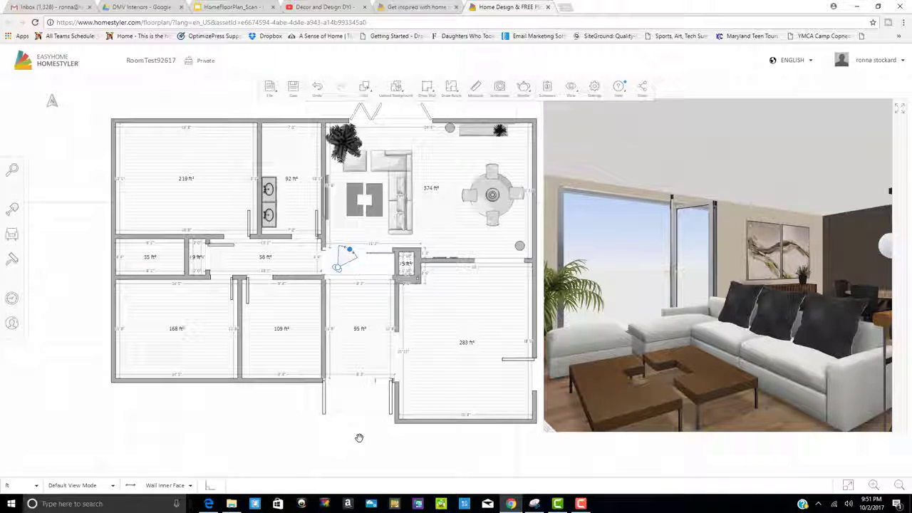
mouse_move(348, 249)
left_mouse_down()
mouse_move(346, 236)
mouse_move(355, 242)
left_mouse_up()
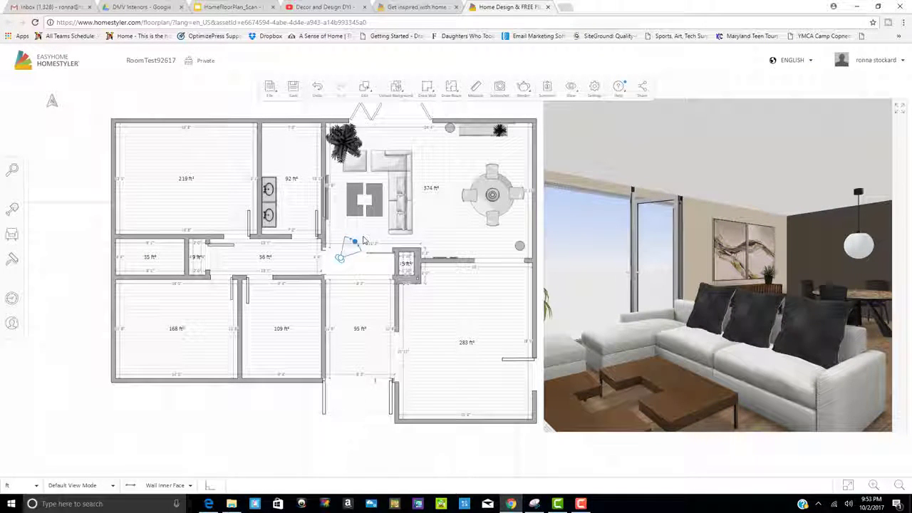